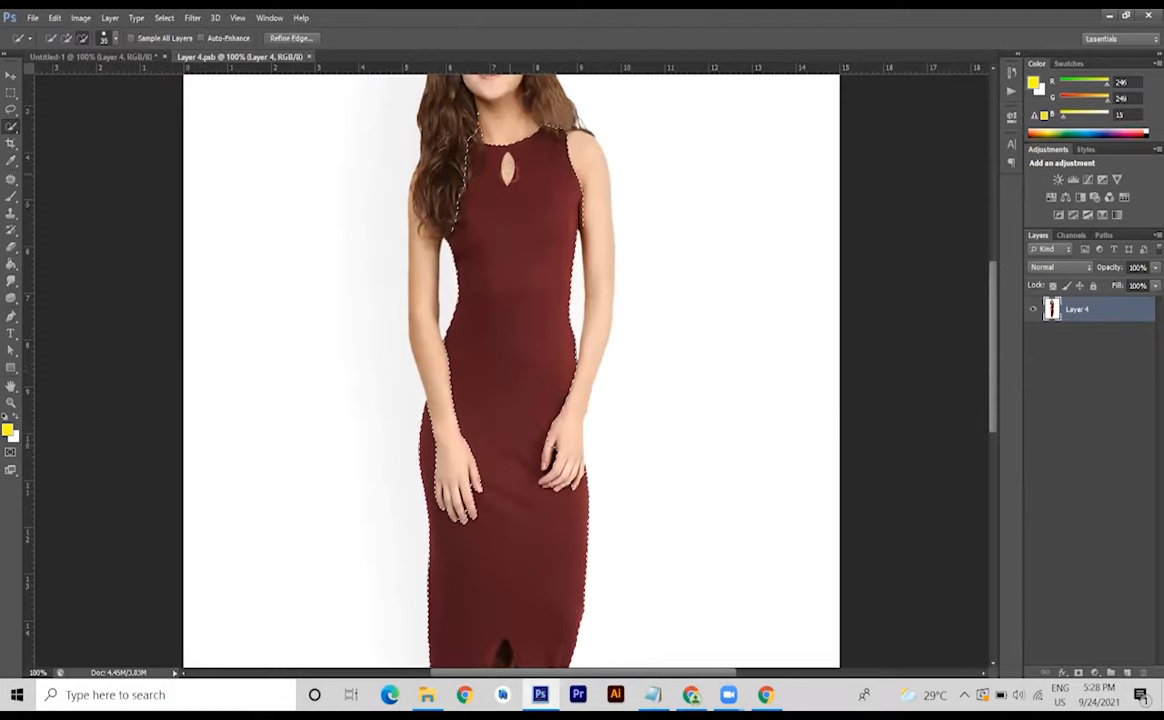
- Subtract the neckline keyhole and the leg area inside the front slit from the dress selection, using a smaller Quick Selection brush
key(bracketleft)
click(507, 170)
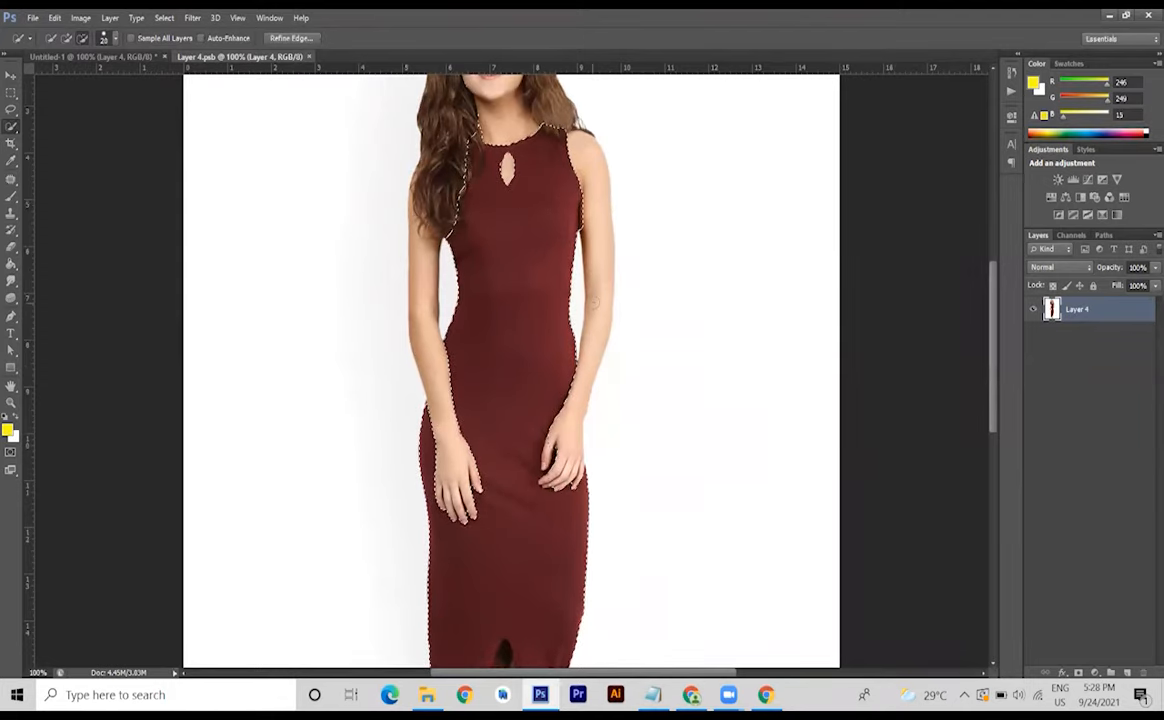
scroll(594, 303, down, 5)
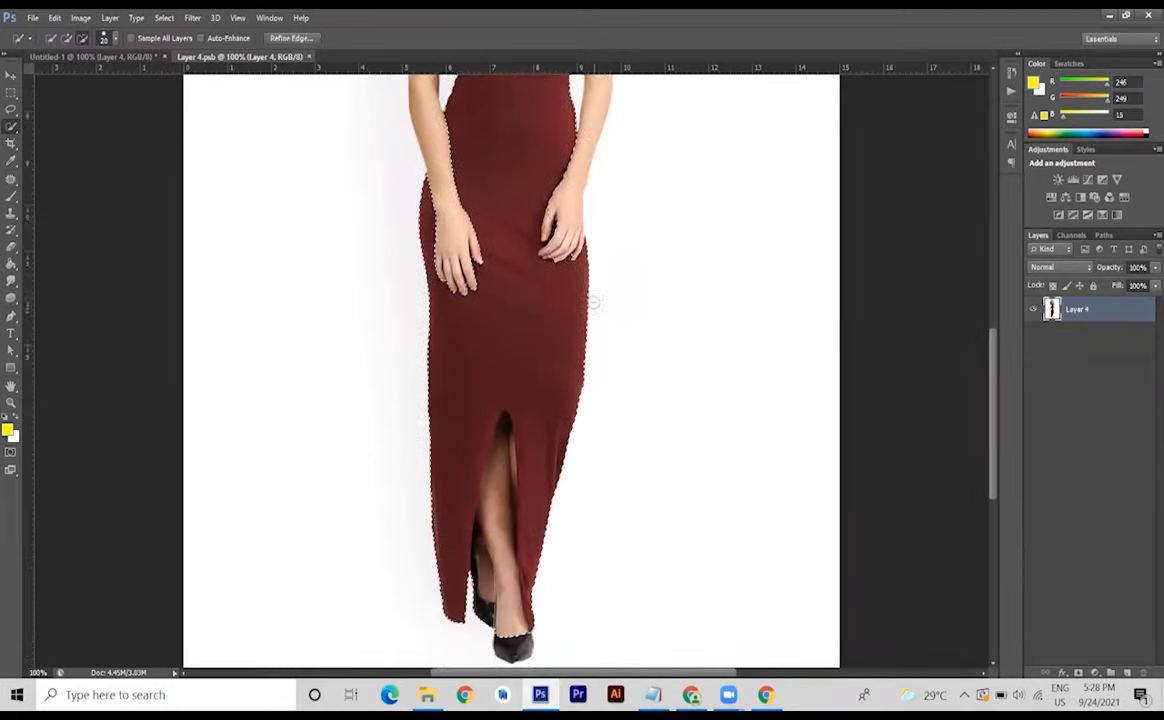
drag(492, 523, 494, 473)
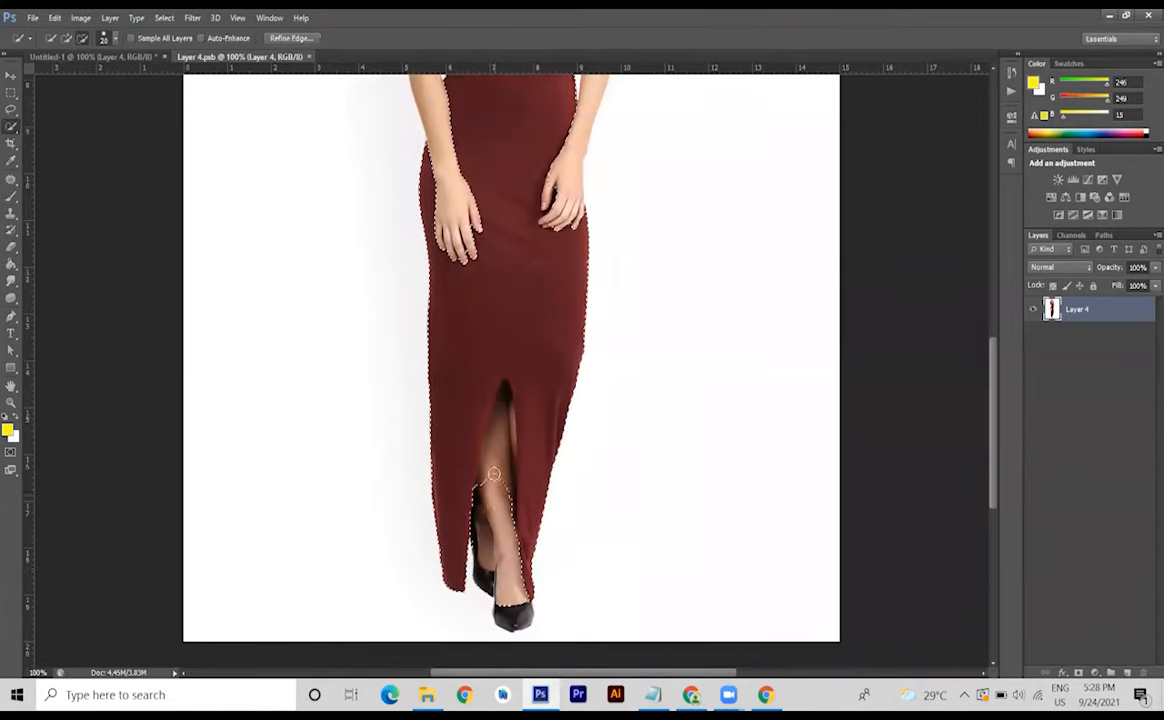
mouse_move(501, 426)
mouse_down()
mouse_move(501, 398)
mouse_move(507, 408)
mouse_up()
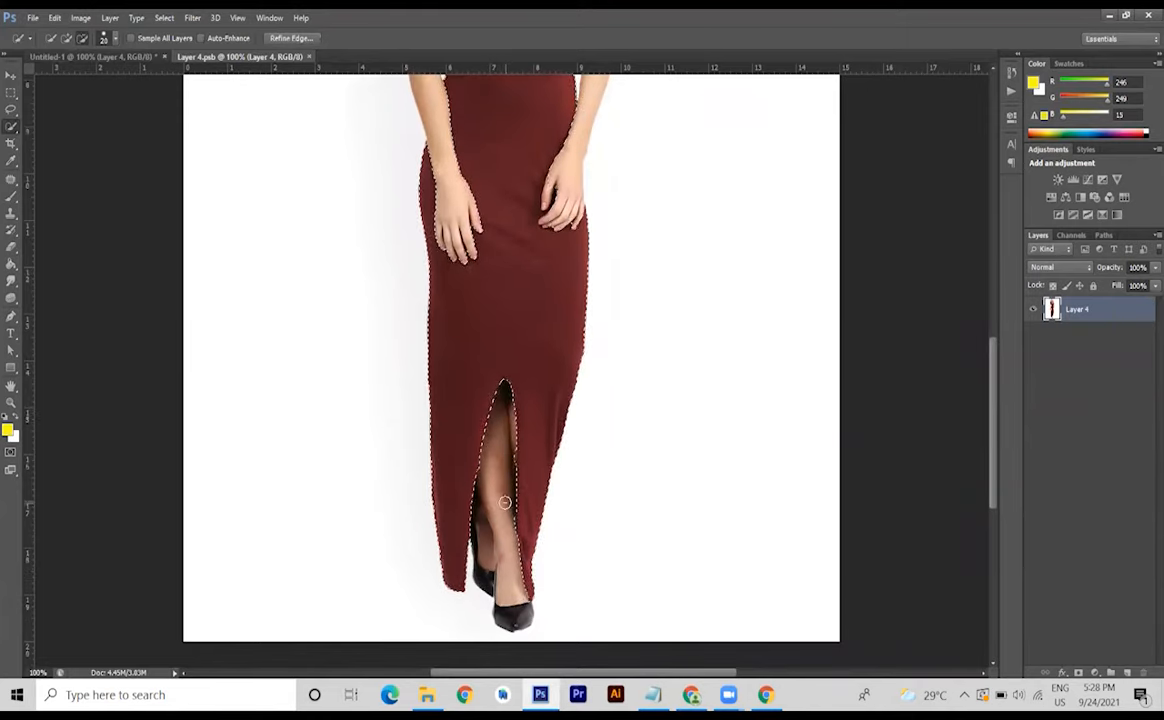
- Add a Solid Color fill layer over the selected dress in bright magenta, ff00fc
click(1094, 673)
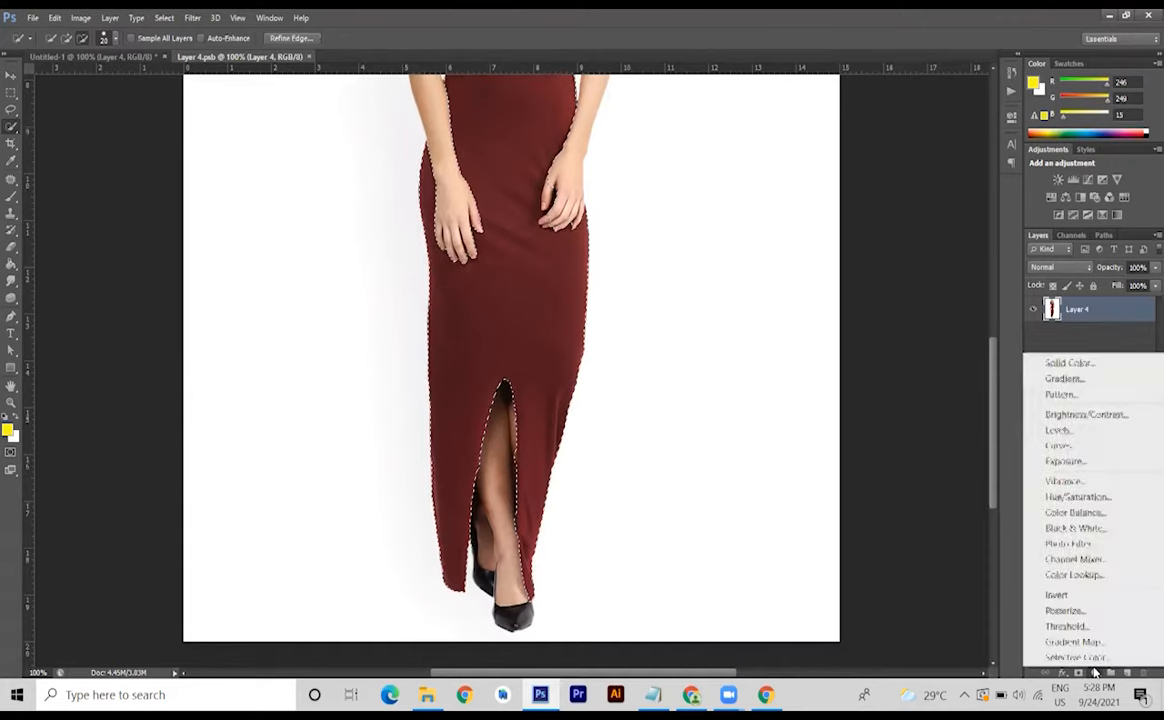
click(1090, 366)
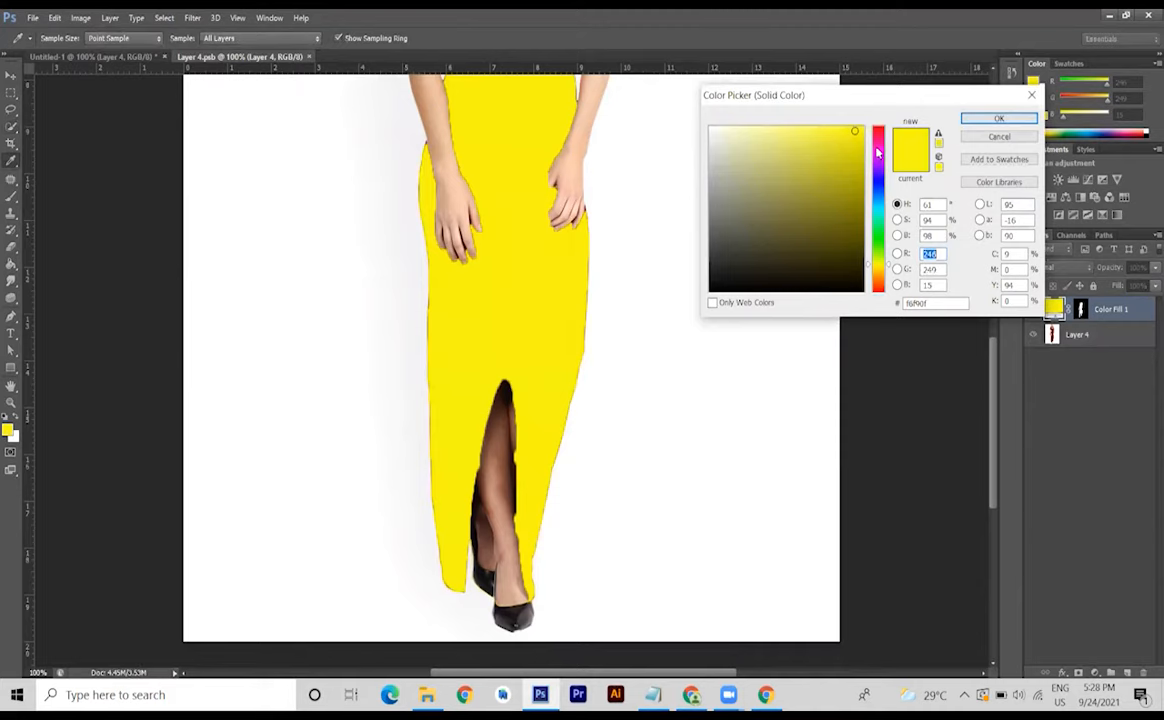
click(878, 153)
click(862, 127)
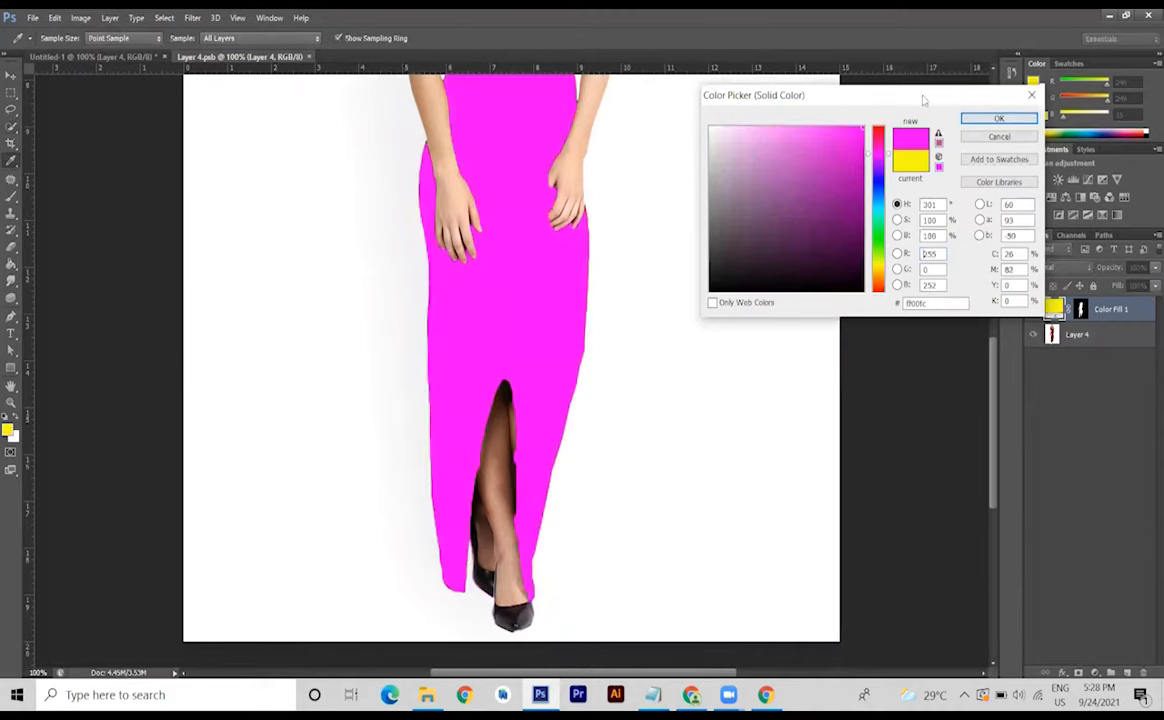
click(1033, 121)
- Set the magenta fill layer's blend mode to Color and activate the Move tool
click(1060, 267)
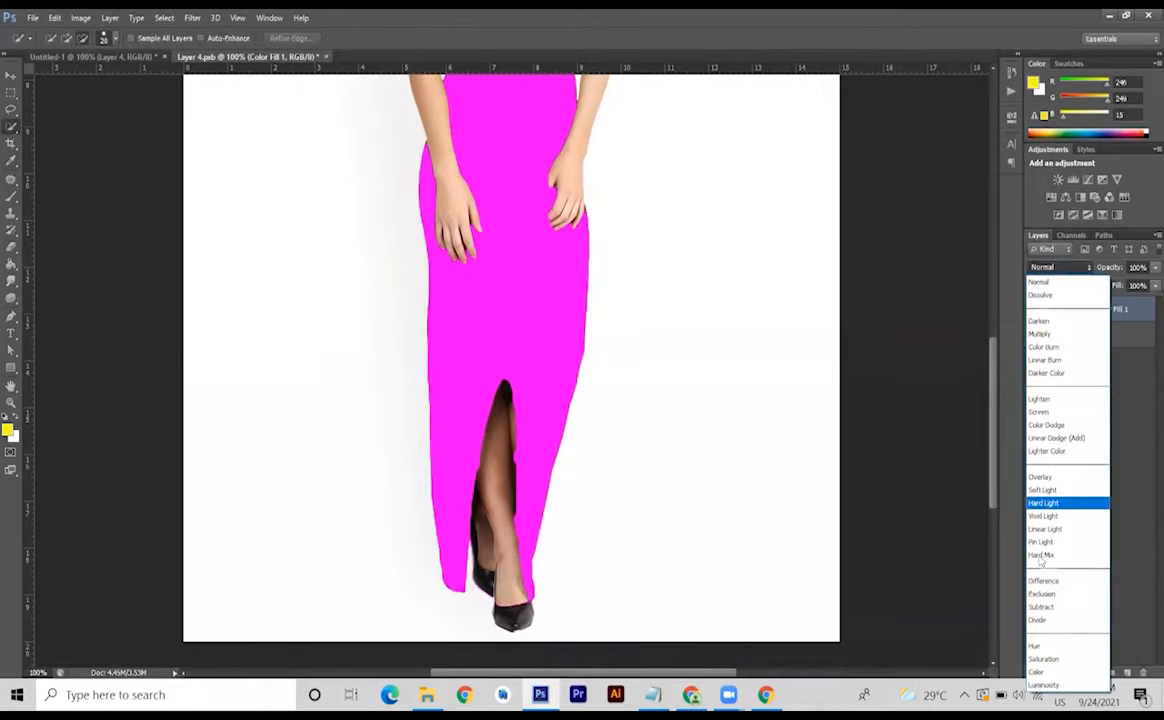
click(1037, 671)
key(ctrl+minus)
key(ctrl+minus)
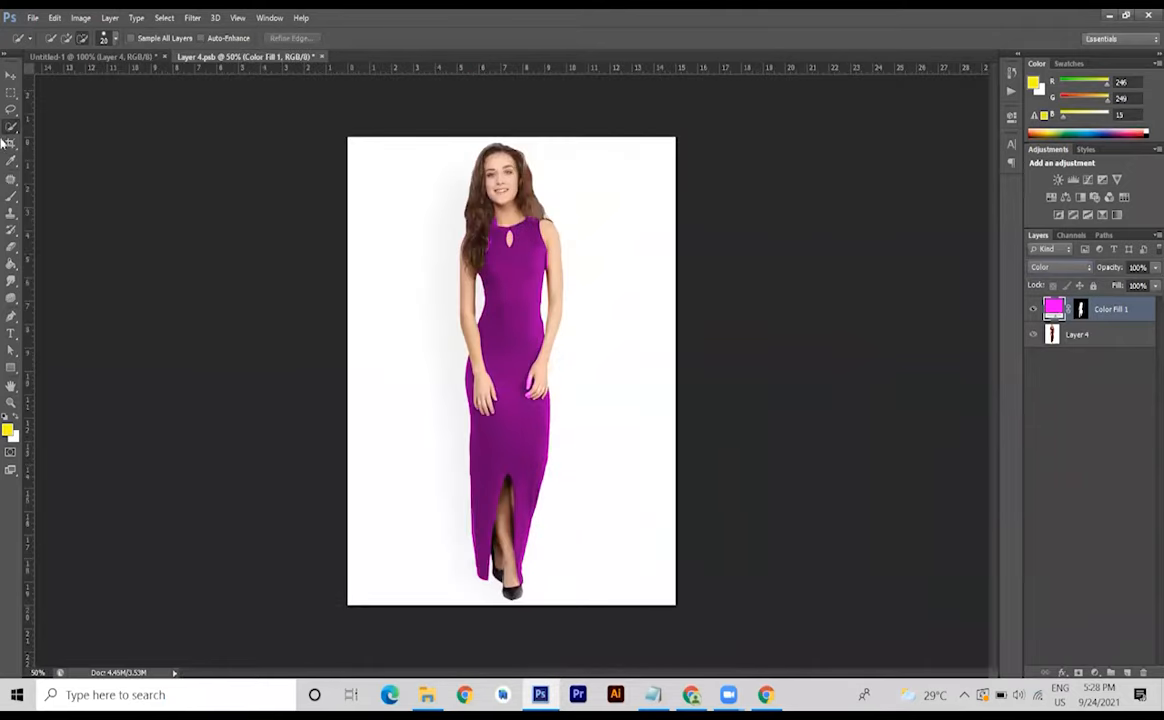
click(10, 75)
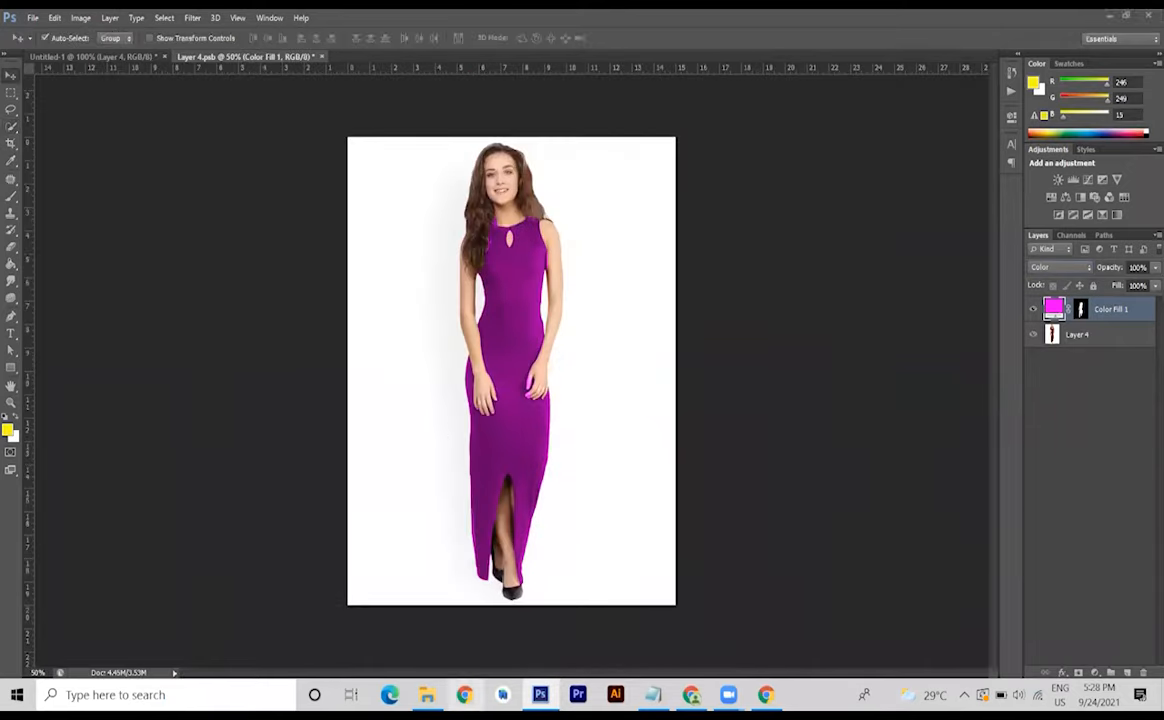
- Switch to Chrome and search Google Images for "flower pattern" in a new tab
key(alt+Tab)
click(566, 22)
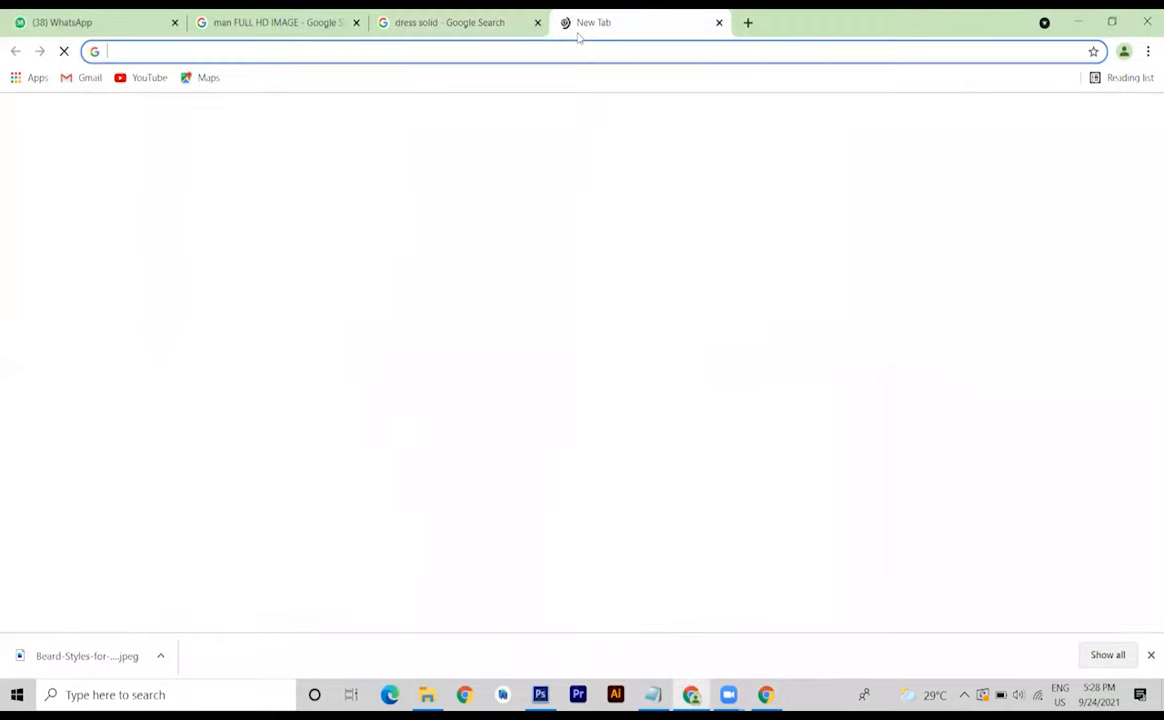
text(fo)
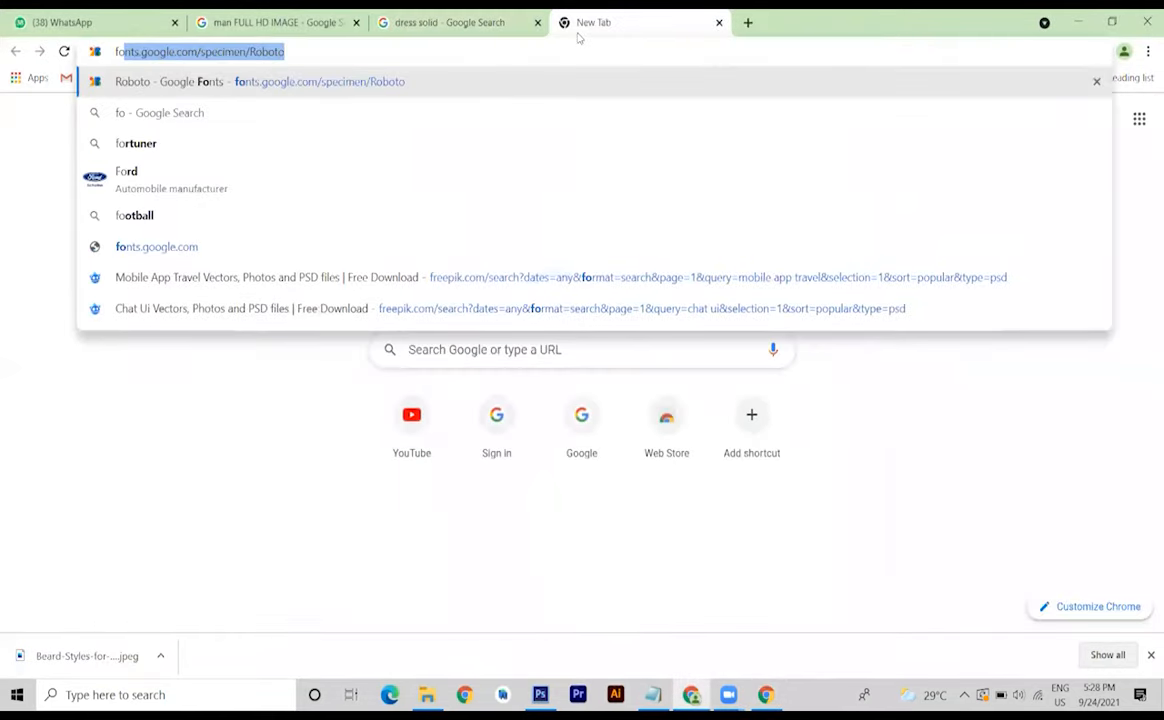
key(BackSpace)
key(BackSpace)
text(lowe)
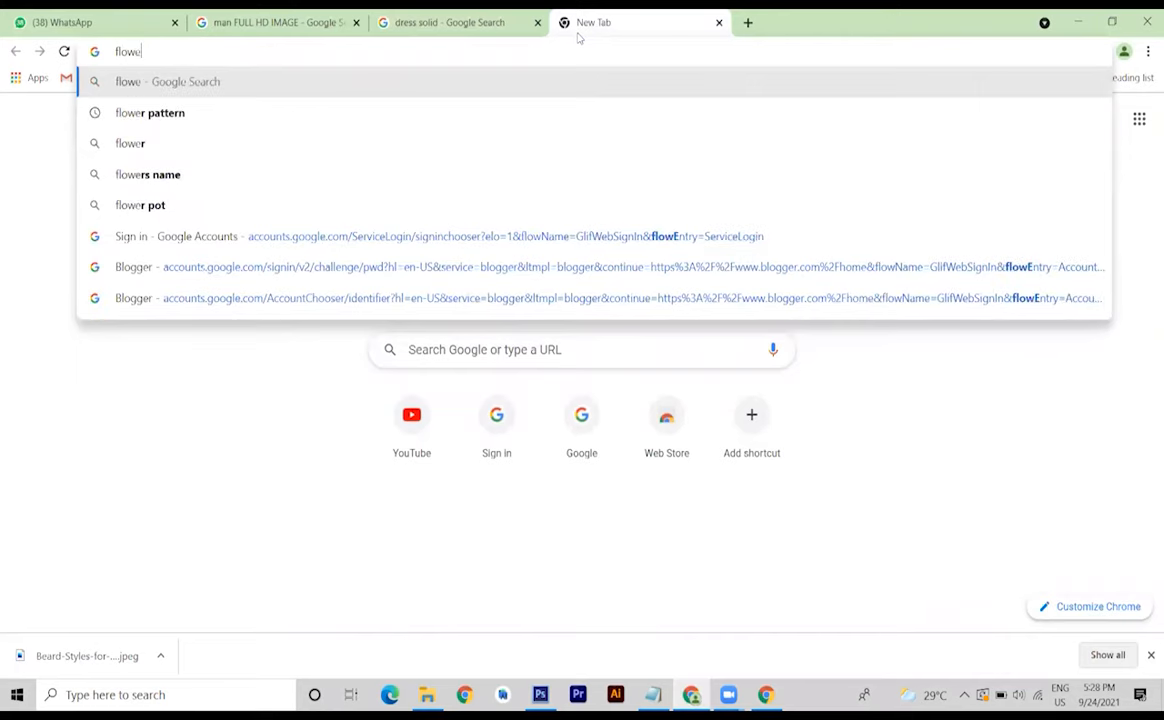
text(r patt)
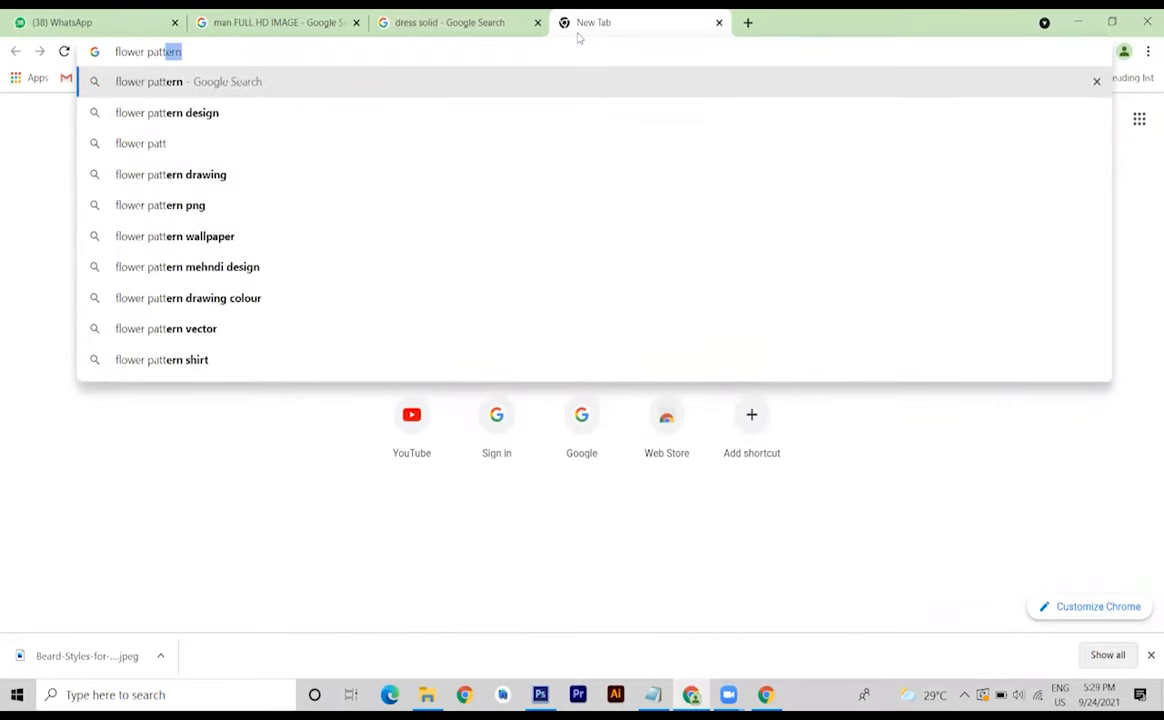
key(Return)
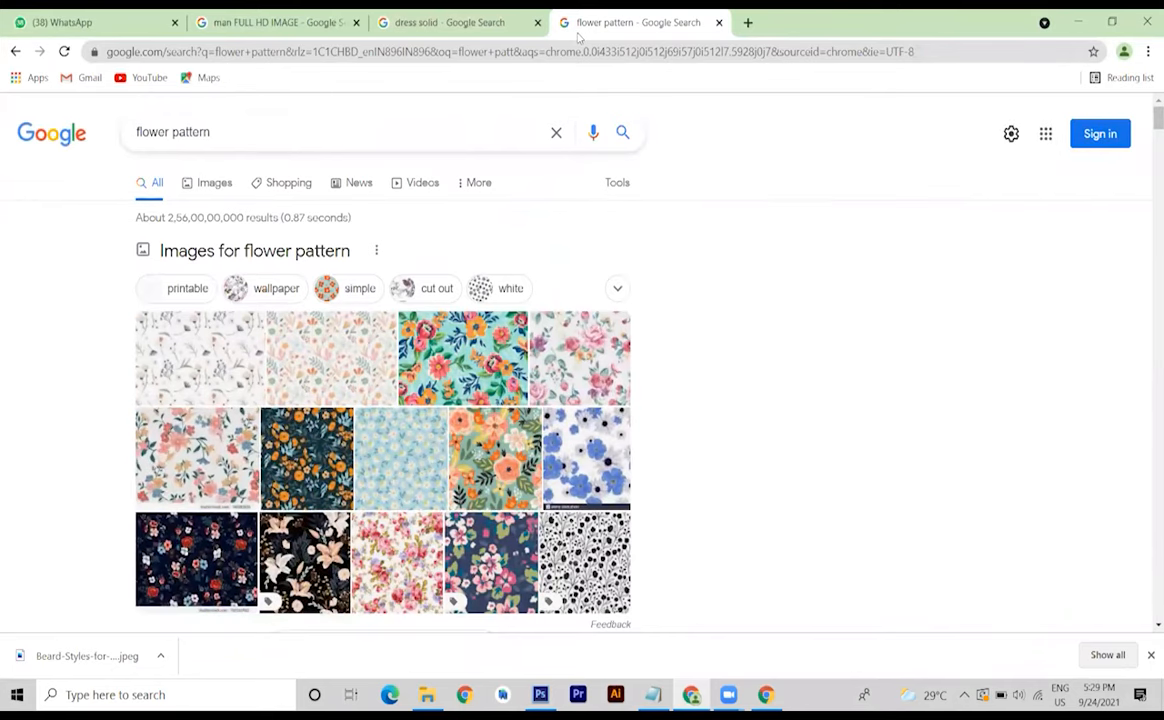
click(213, 182)
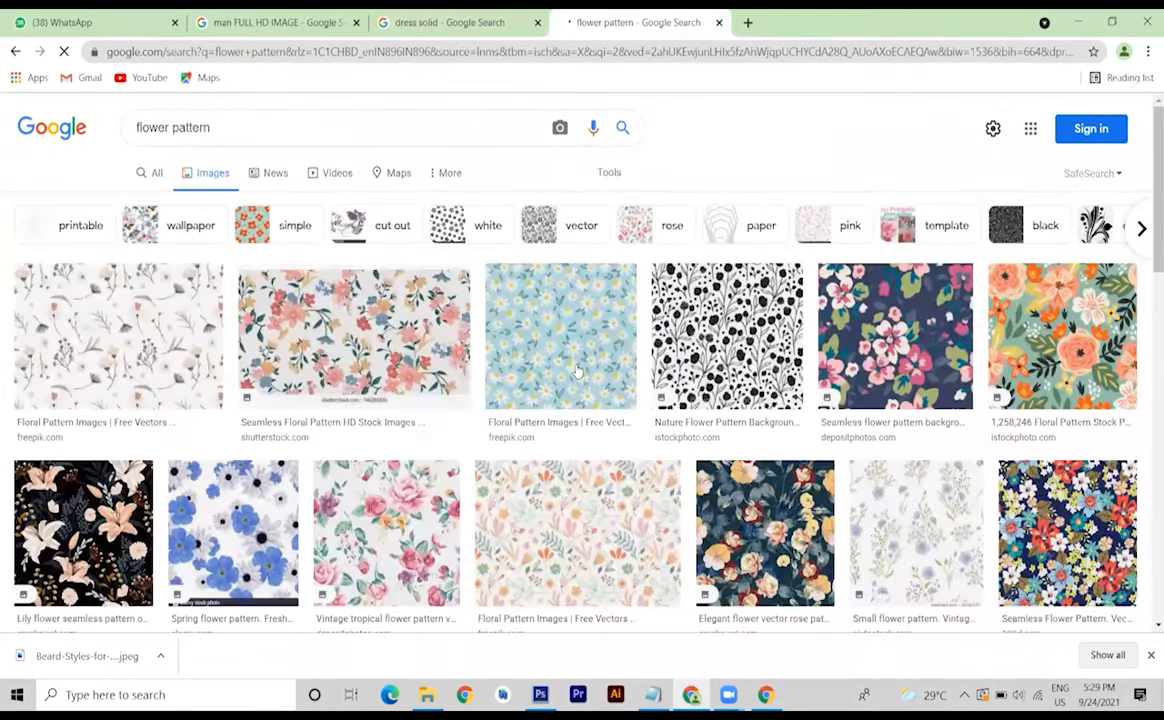
- Copy the Shutterstock seamless floral pattern with pink flowers on white, and paste it into the dress document in Photoshop
scroll(286, 246, down, 2)
click(351, 215)
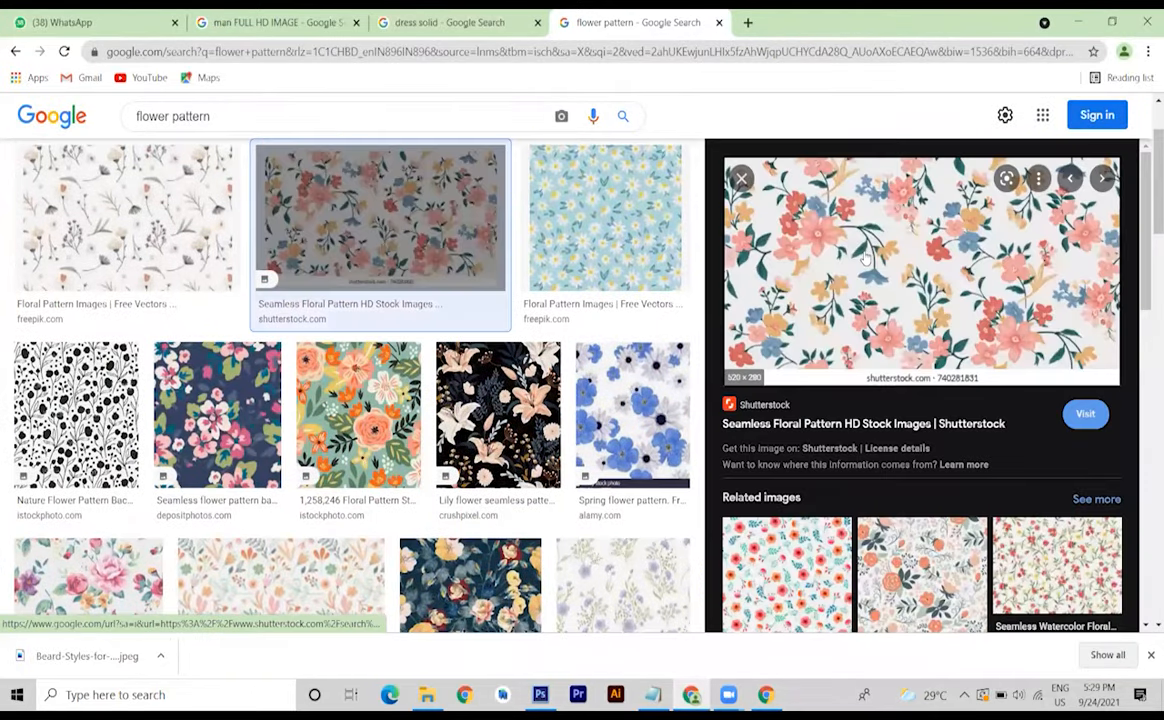
right_click(866, 258)
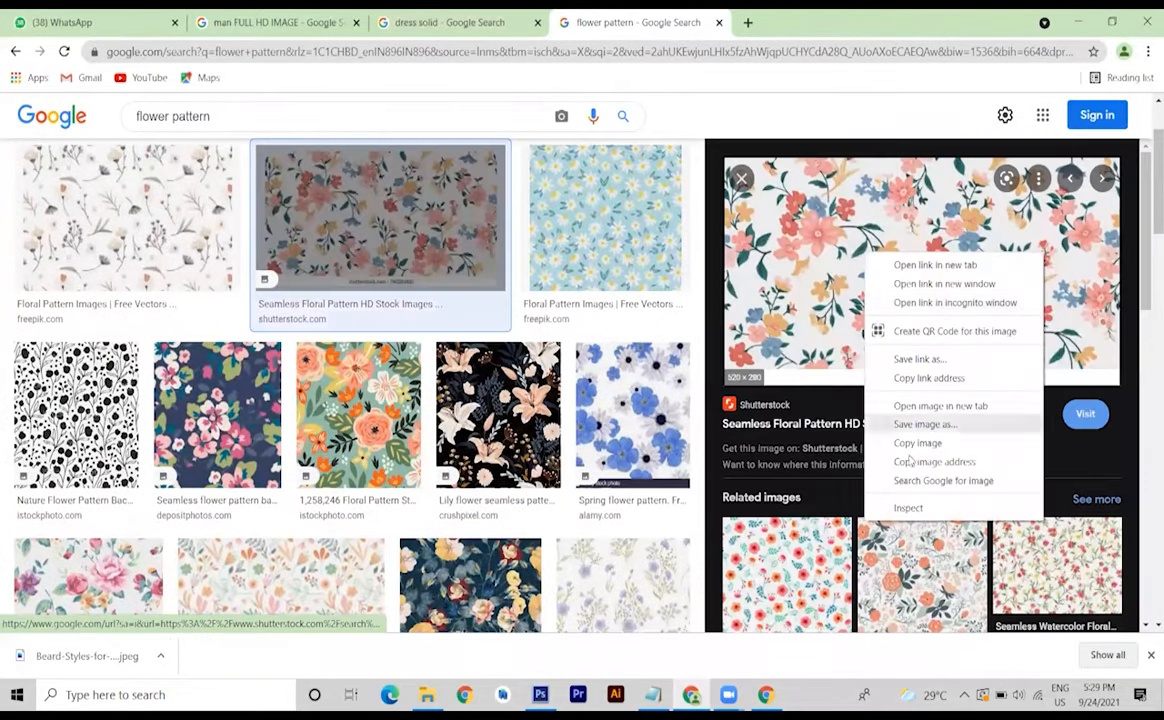
click(935, 446)
click(540, 694)
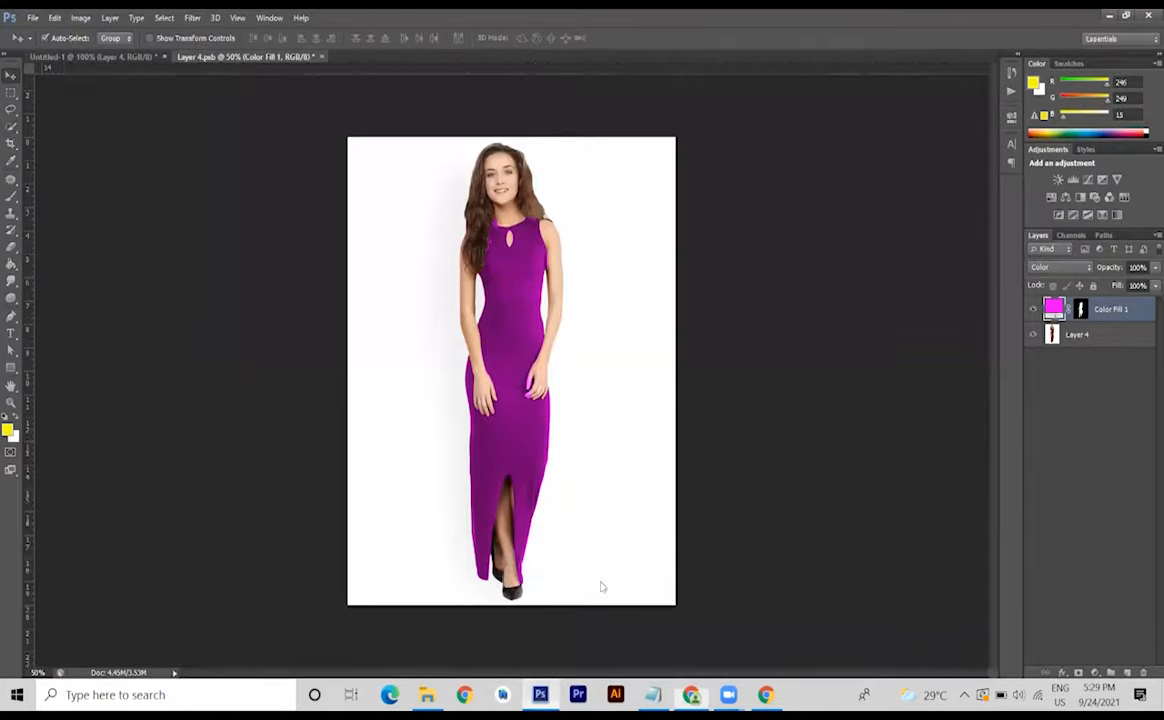
key(ctrl+v)
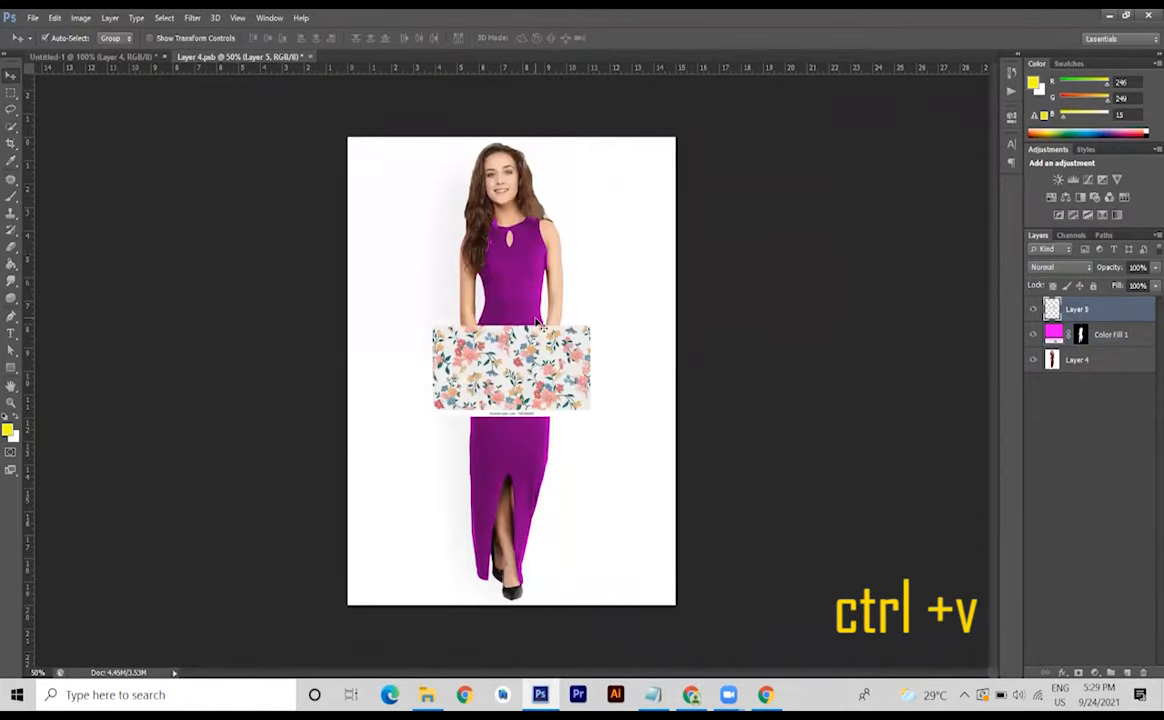
- Rotate the pasted floral pattern 90 degrees and enlarge it until it covers the whole dress
key(ctrl+t)
drag(590, 327, 612, 288)
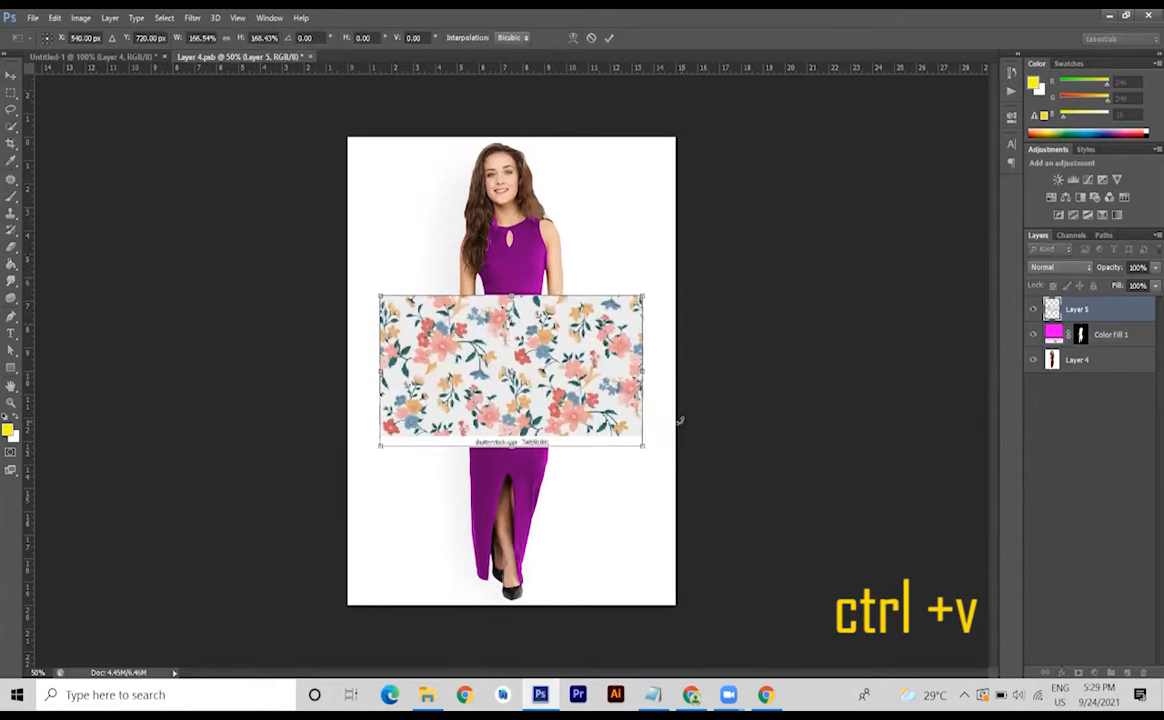
click(310, 37)
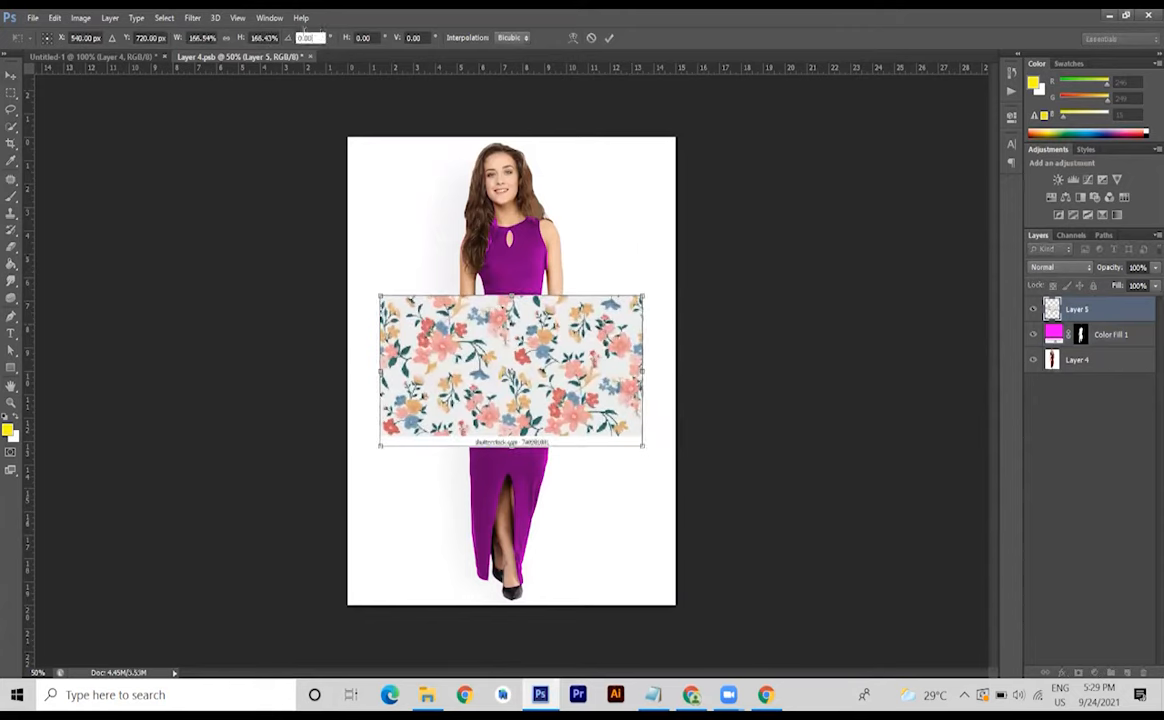
text(90)
key(Return)
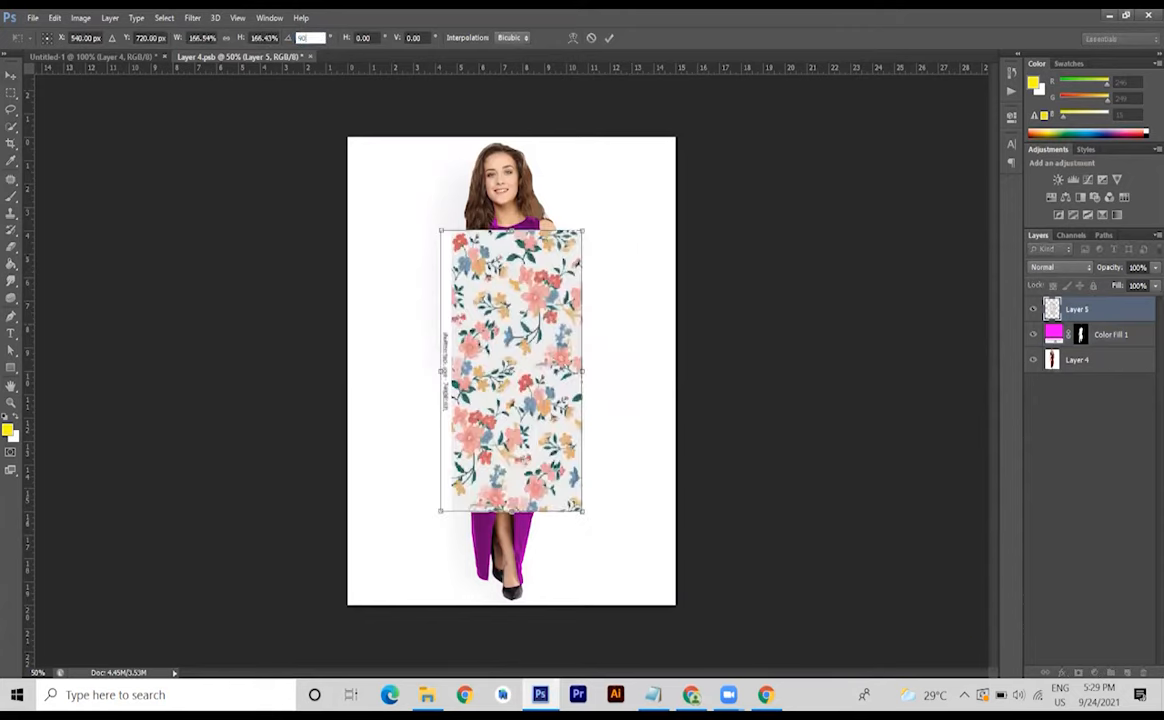
mouse_move(587, 227)
mouse_down()
mouse_move(611, 190)
mouse_move(629, 187)
mouse_move(567, 262)
mouse_move(567, 226)
mouse_up()
key(Return)
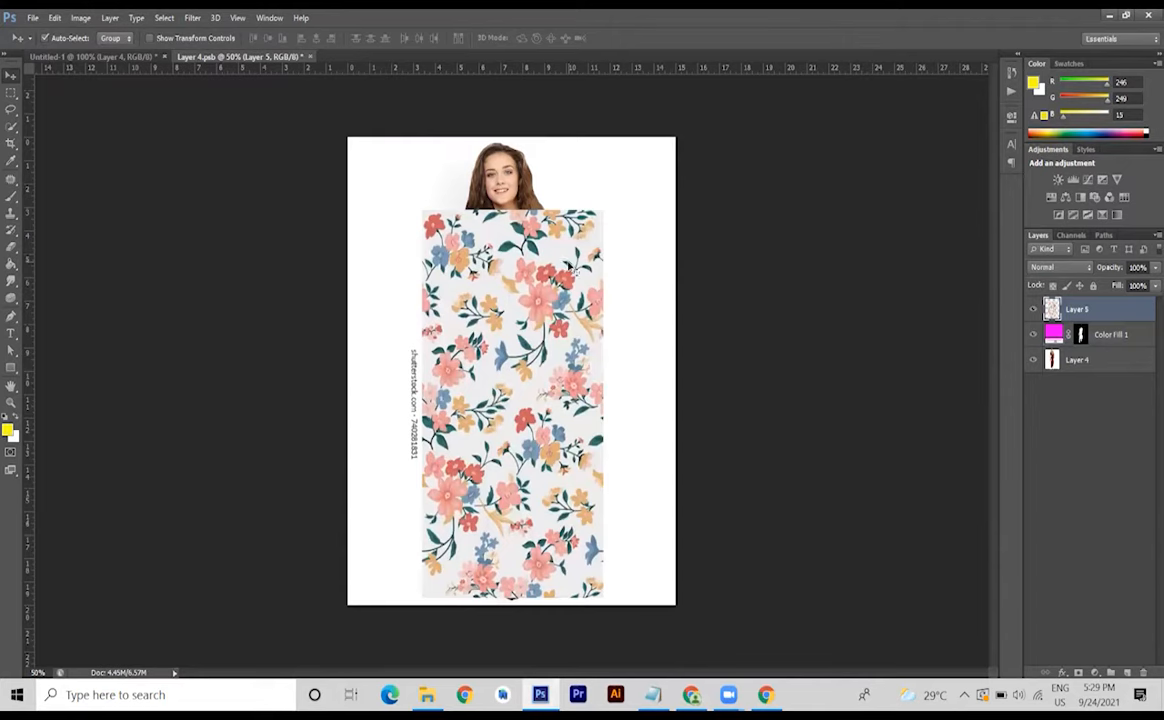
- Copy the dress-shaped part of the floral pattern onto a new layer using the Color Fill 1 mask, and hide the full pattern layer
key(ctrl+plus)
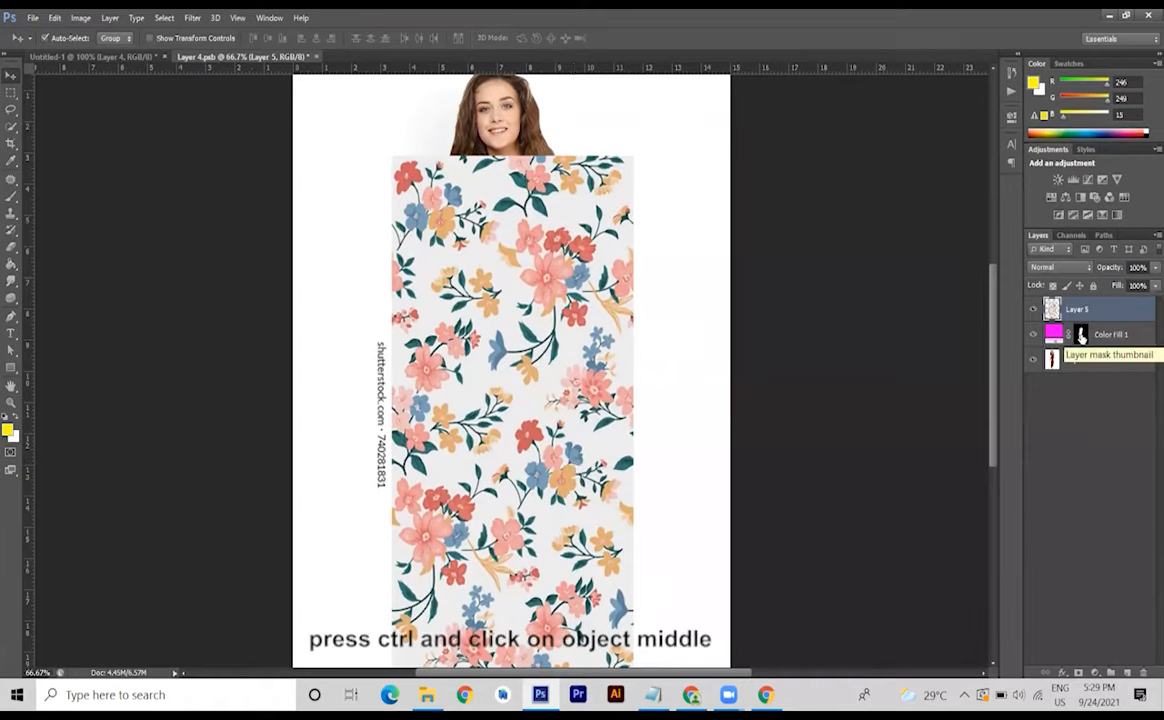
ctrl+click(1081, 338)
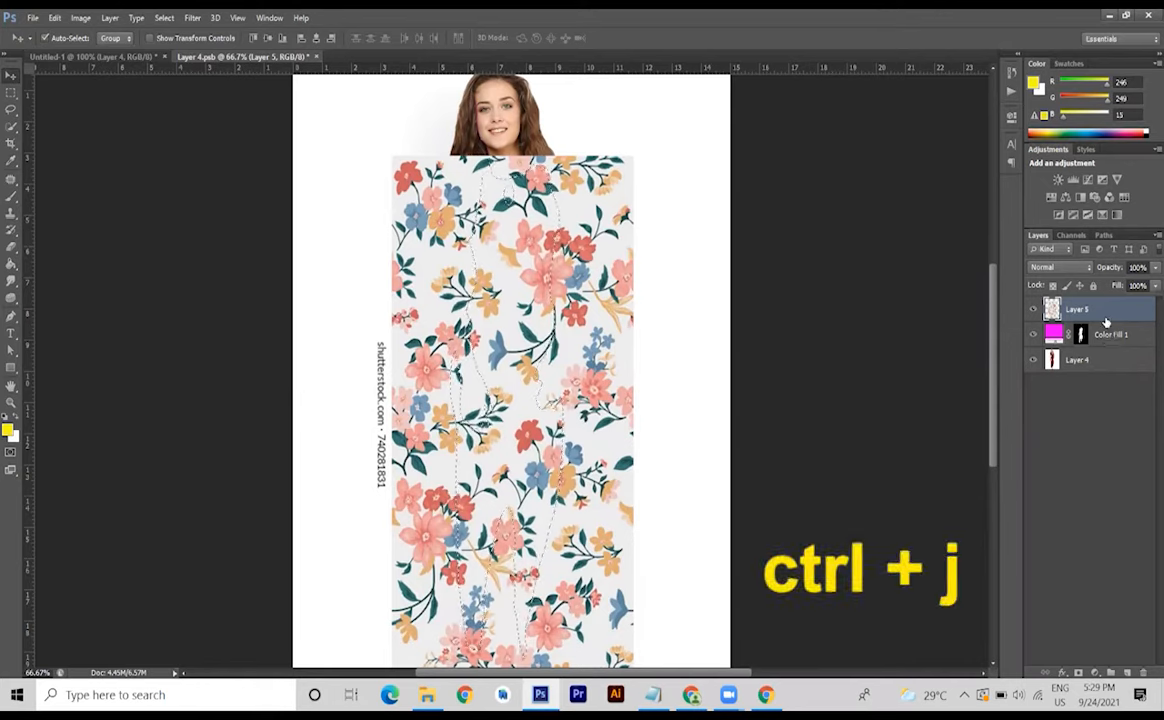
key(ctrl+j)
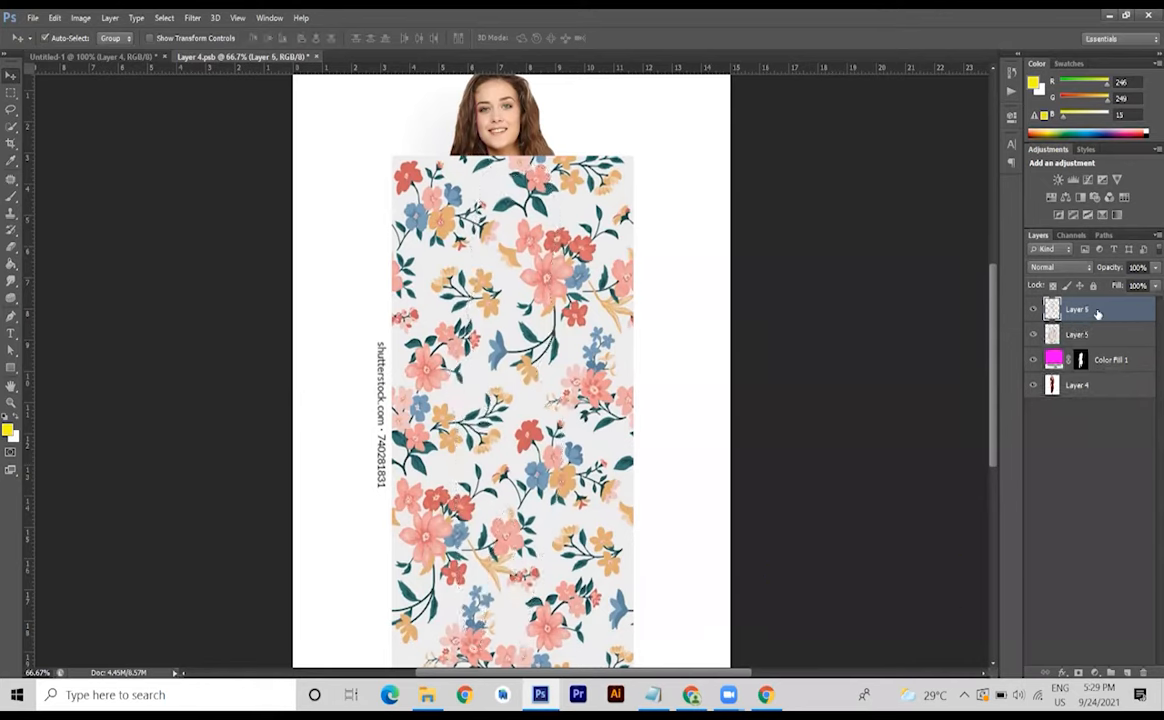
click(1034, 335)
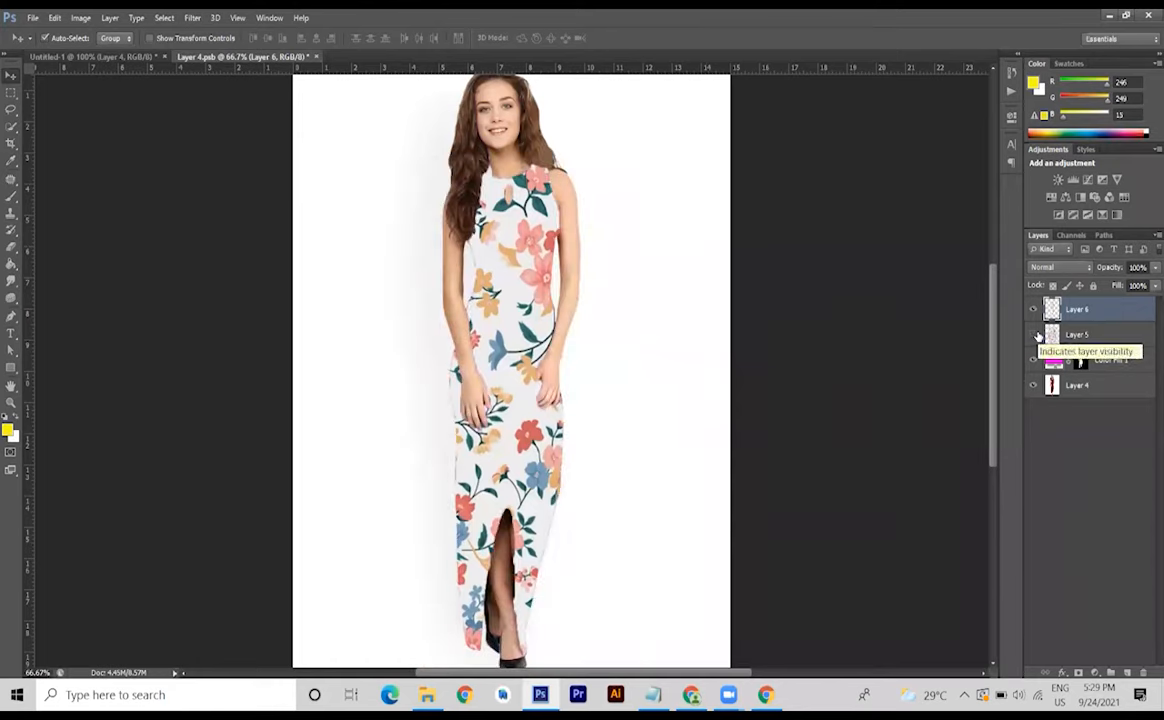
- Set the dress-shaped floral layer's blend mode to Multiply and compare the dress with Color Fill 1 hidden and shown
click(1050, 267)
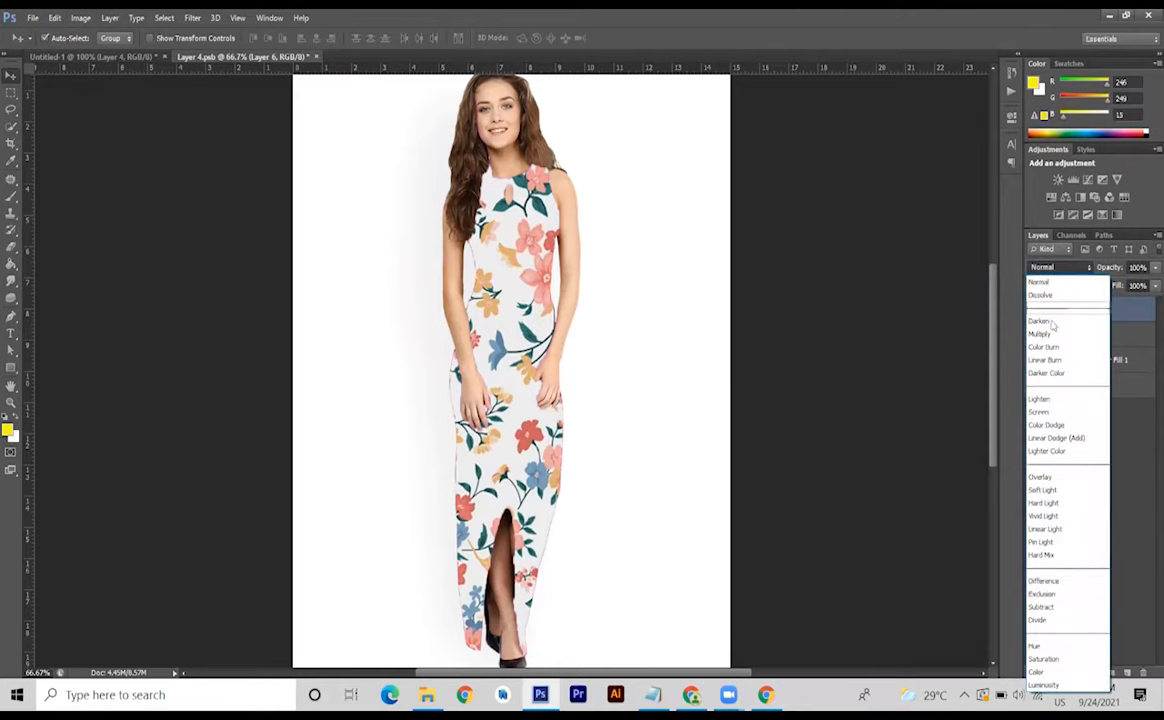
click(1045, 333)
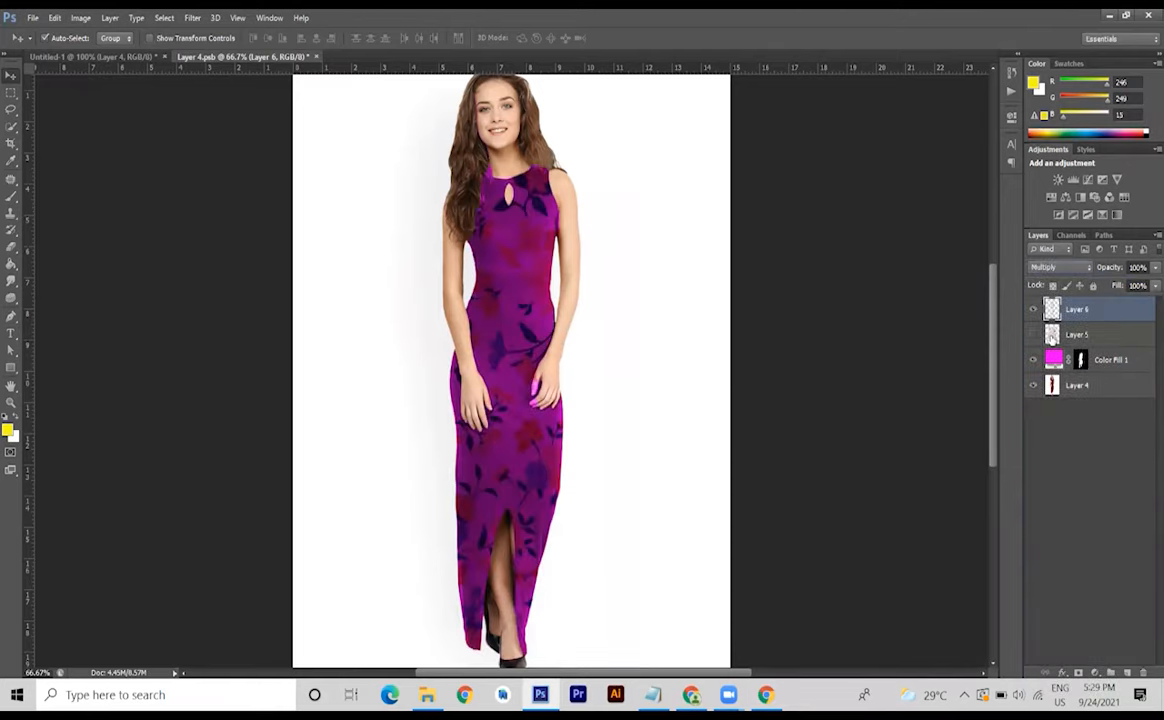
key(ctrl+minus)
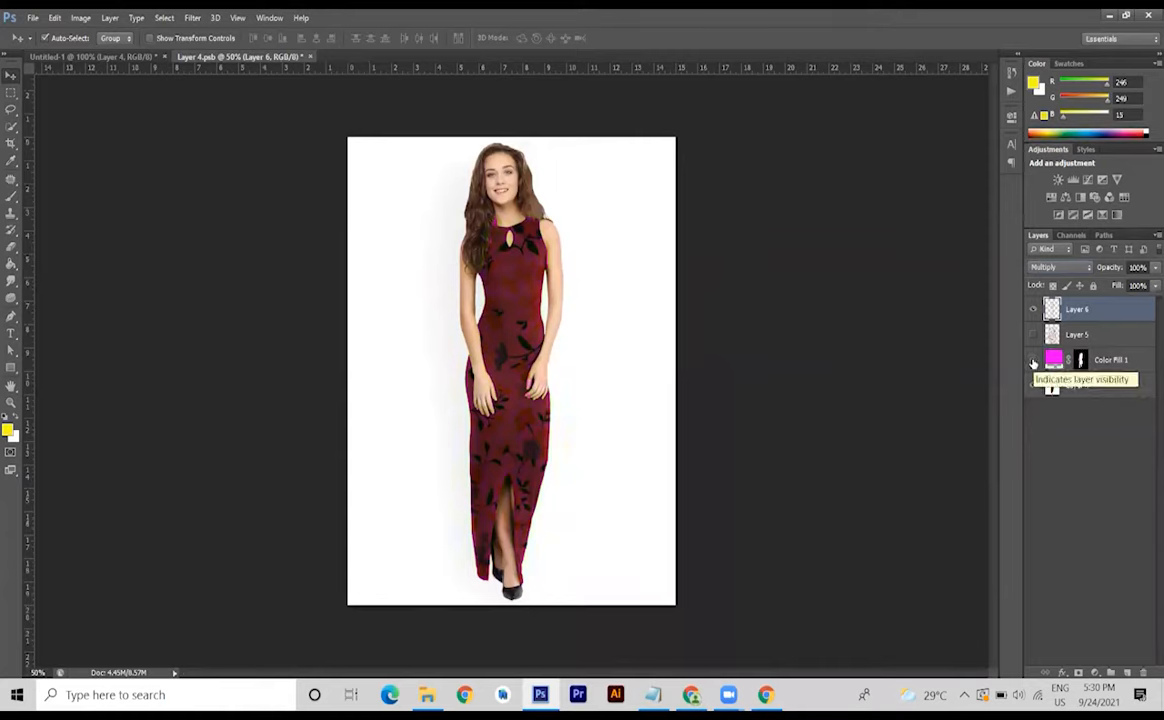
click(1034, 361)
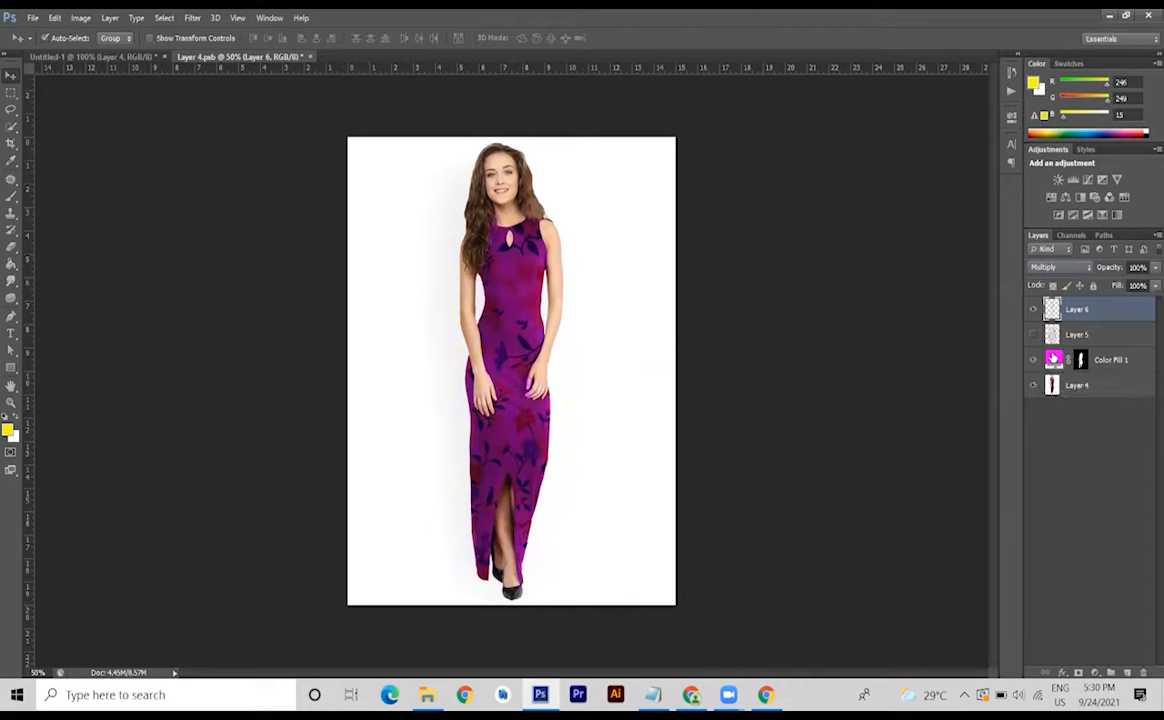
- Try blue and green for the dress's Color Fill 1 and set the fill to a bright pink with hue 319
double_click(1055, 358)
click(818, 127)
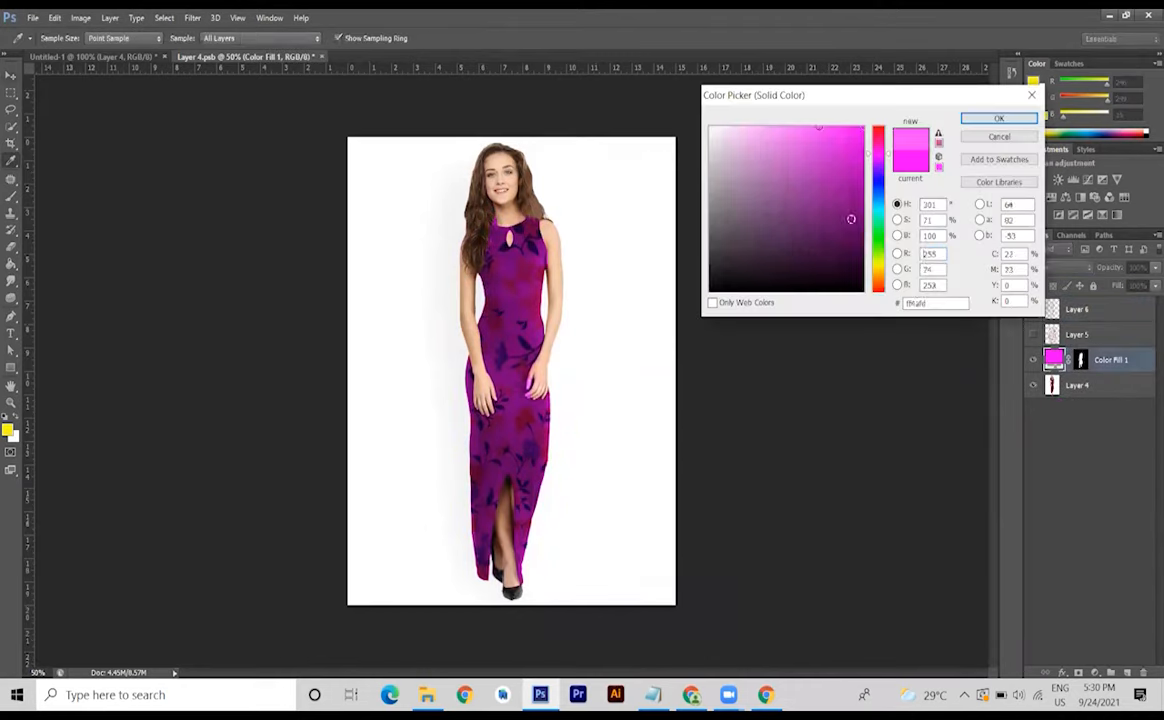
click(878, 190)
click(860, 196)
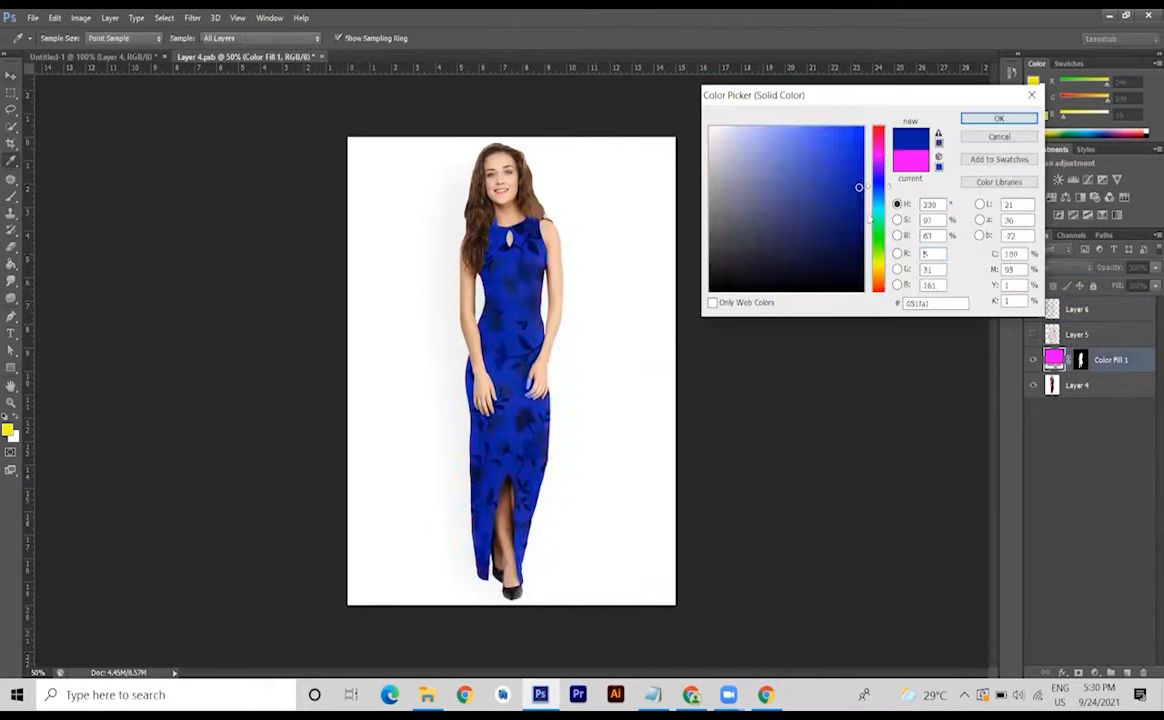
click(872, 238)
click(746, 128)
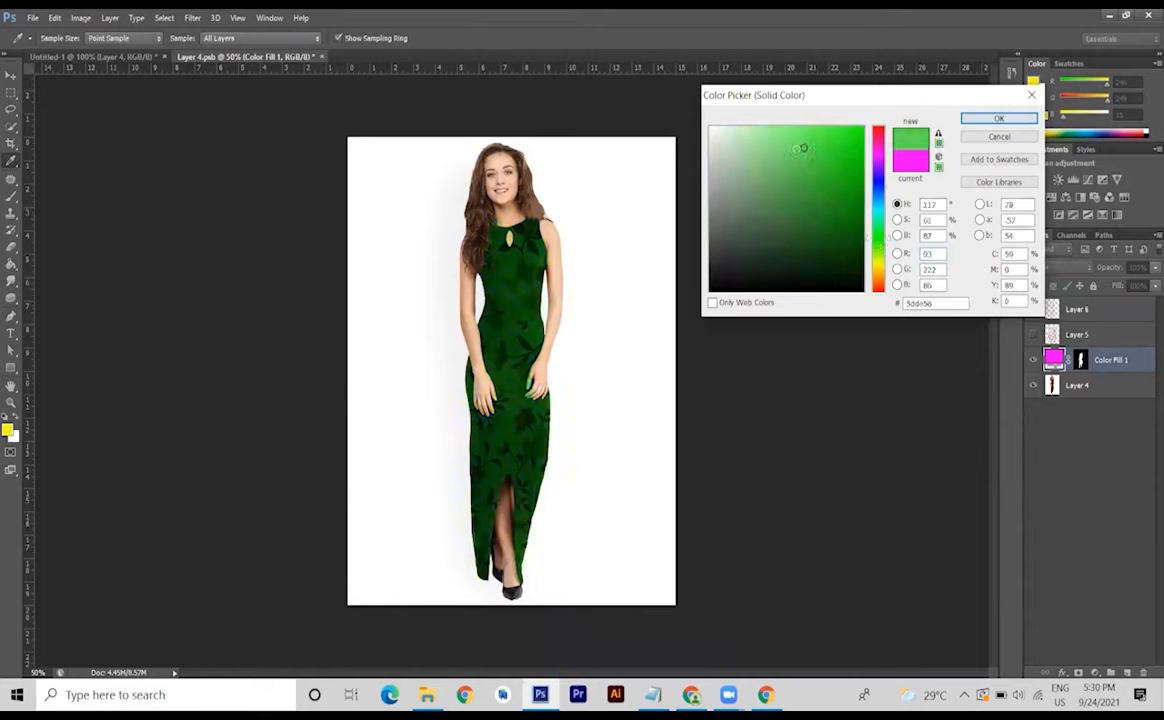
click(871, 149)
click(833, 127)
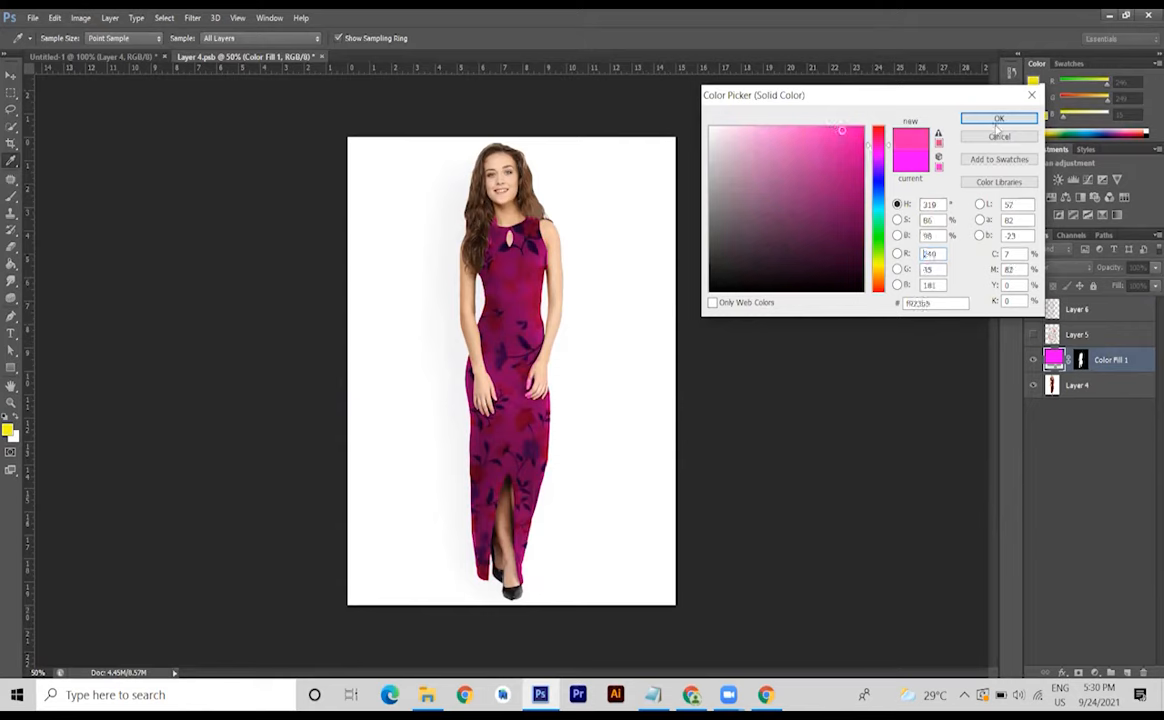
click(998, 118)
- Toggle the visibility of the pattern and fill layers to check the dress, and delete the full floral pattern on Layer 5
click(1034, 309)
click(1034, 361)
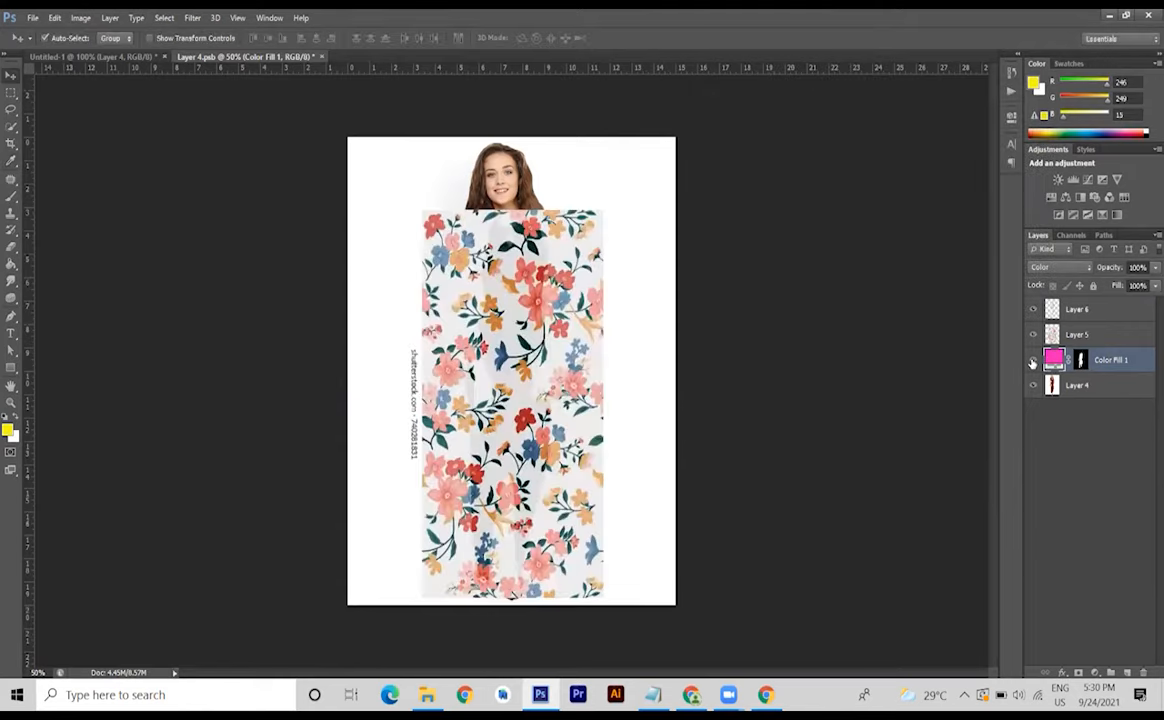
click(1034, 336)
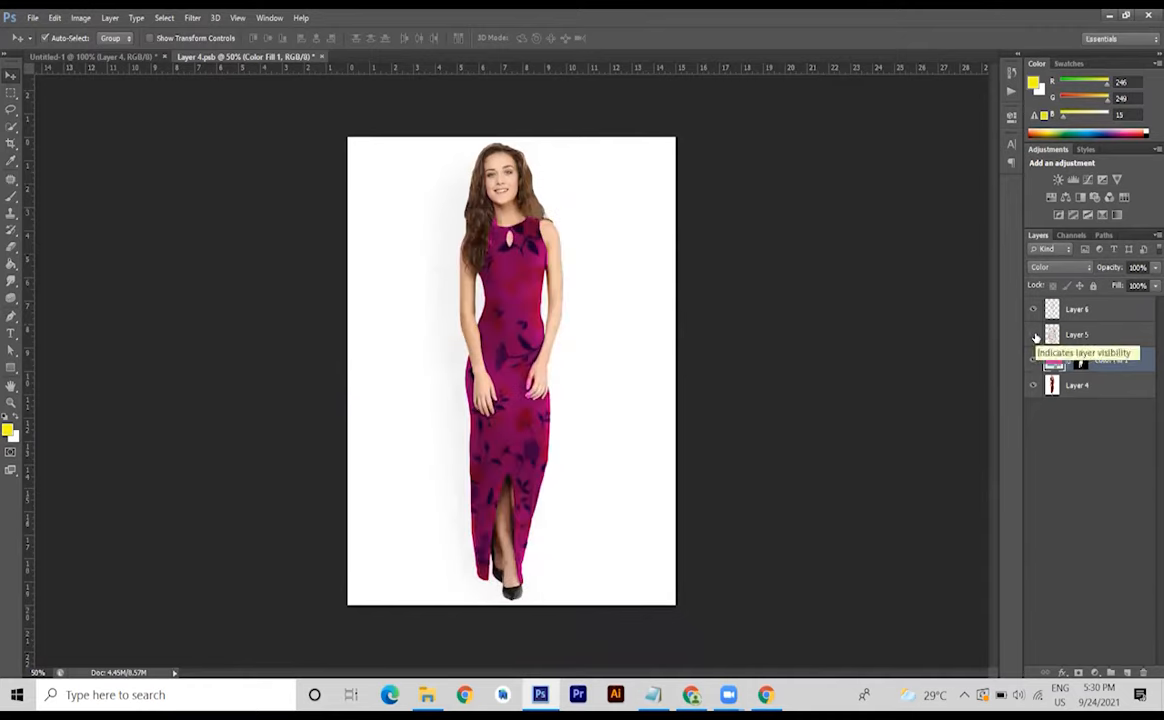
click(1090, 334)
key(Delete)
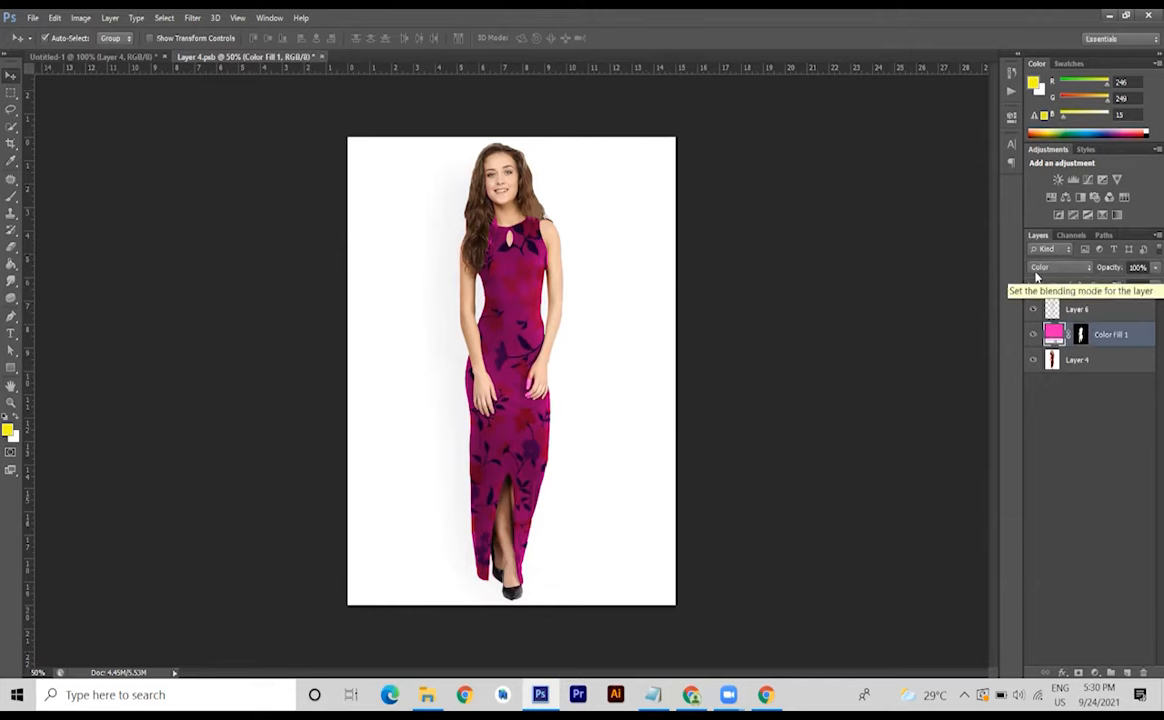
- Switch to Chrome and search Google Images for "solid shirt"
click(691, 694)
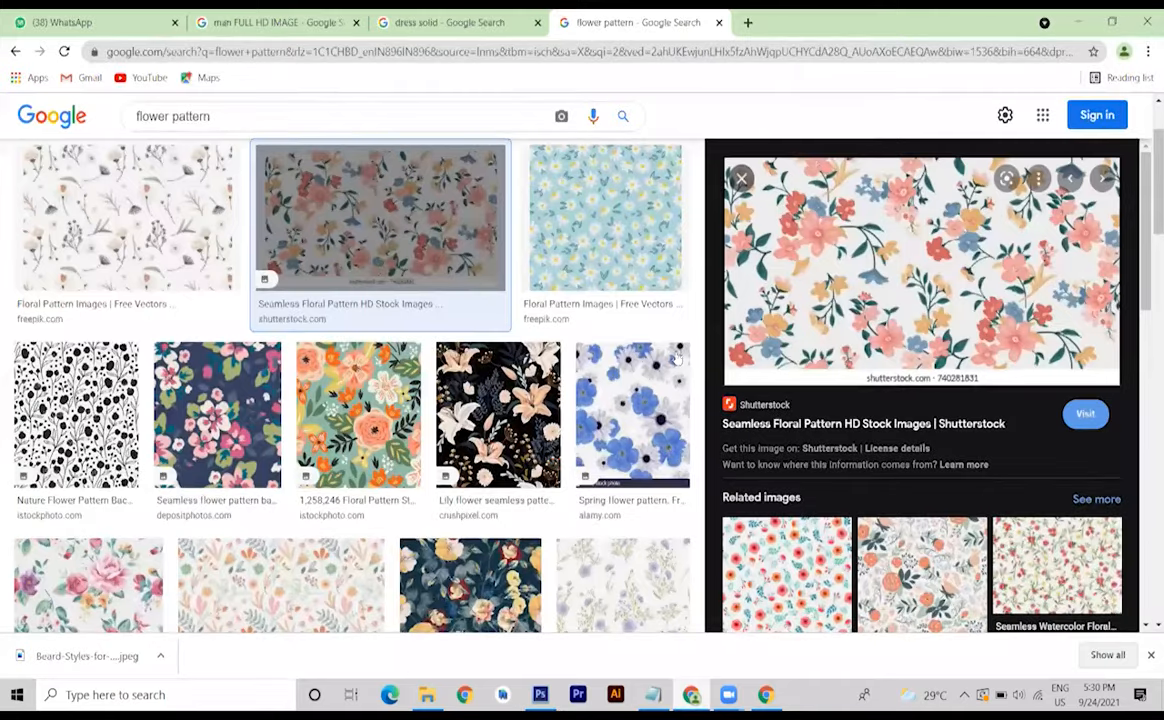
scroll(676, 358, up, 2)
drag(212, 128, 125, 130)
text(solod s)
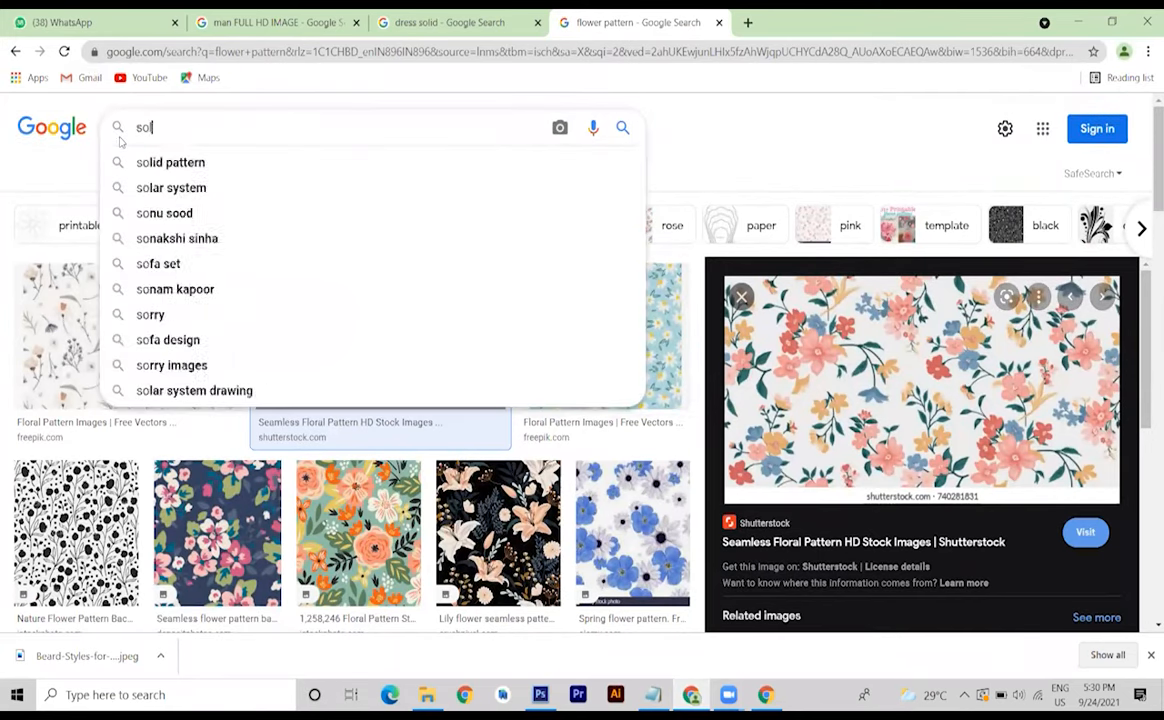
key(BackSpace)
key(BackSpace)
key(BackSpace)
key(BackSpace)
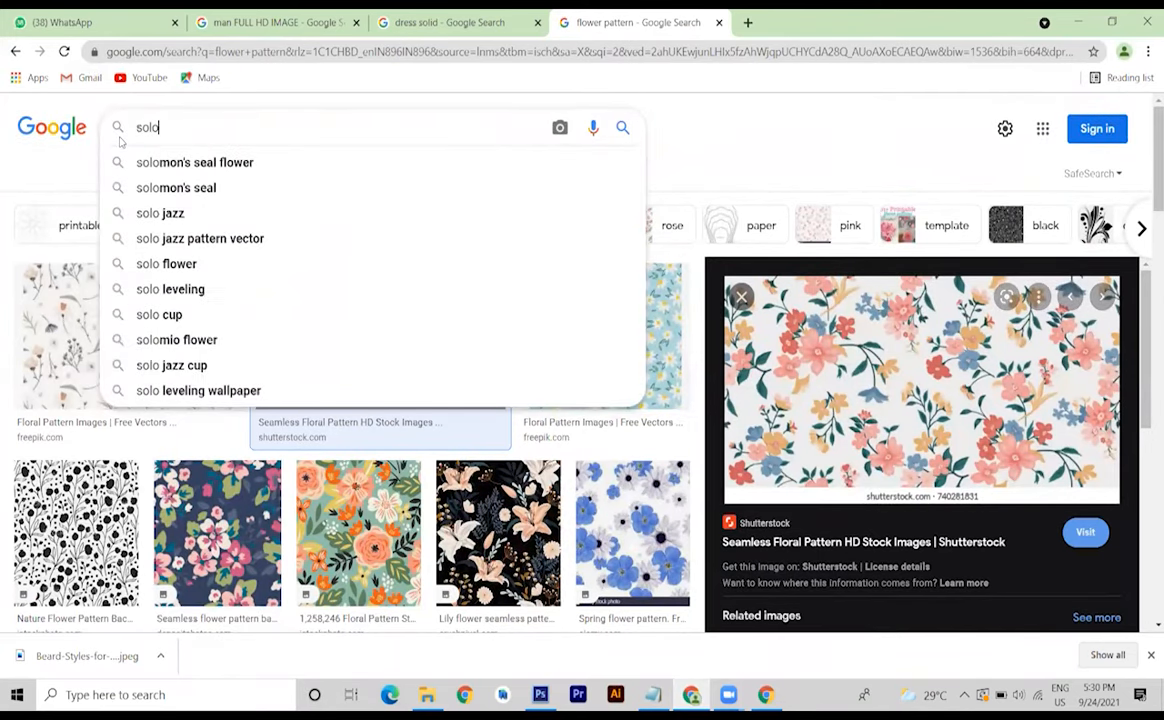
text(o)
key(BackSpace)
text(i)
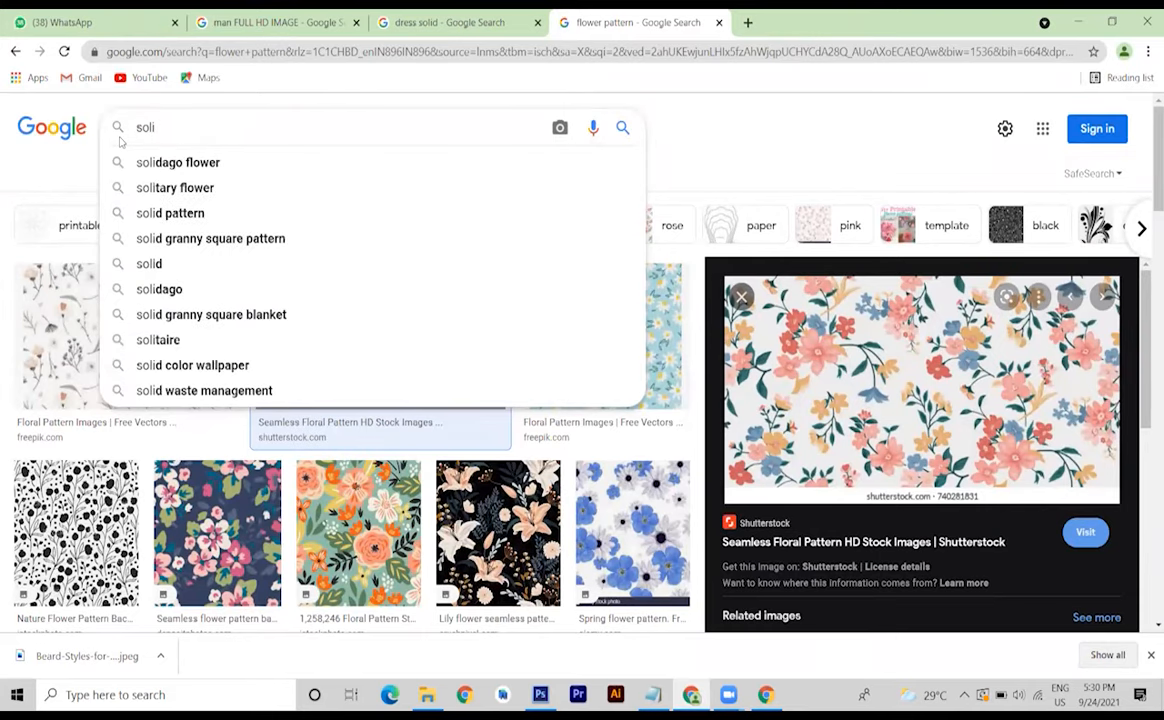
text(d shirt)
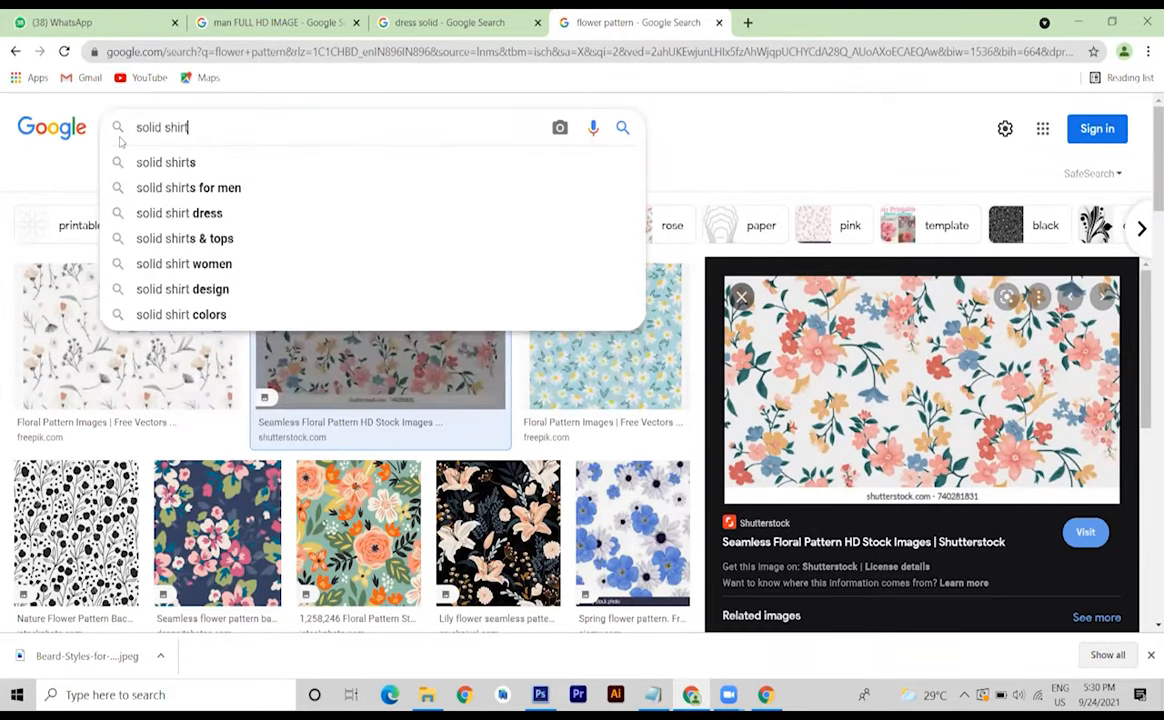
key(Return)
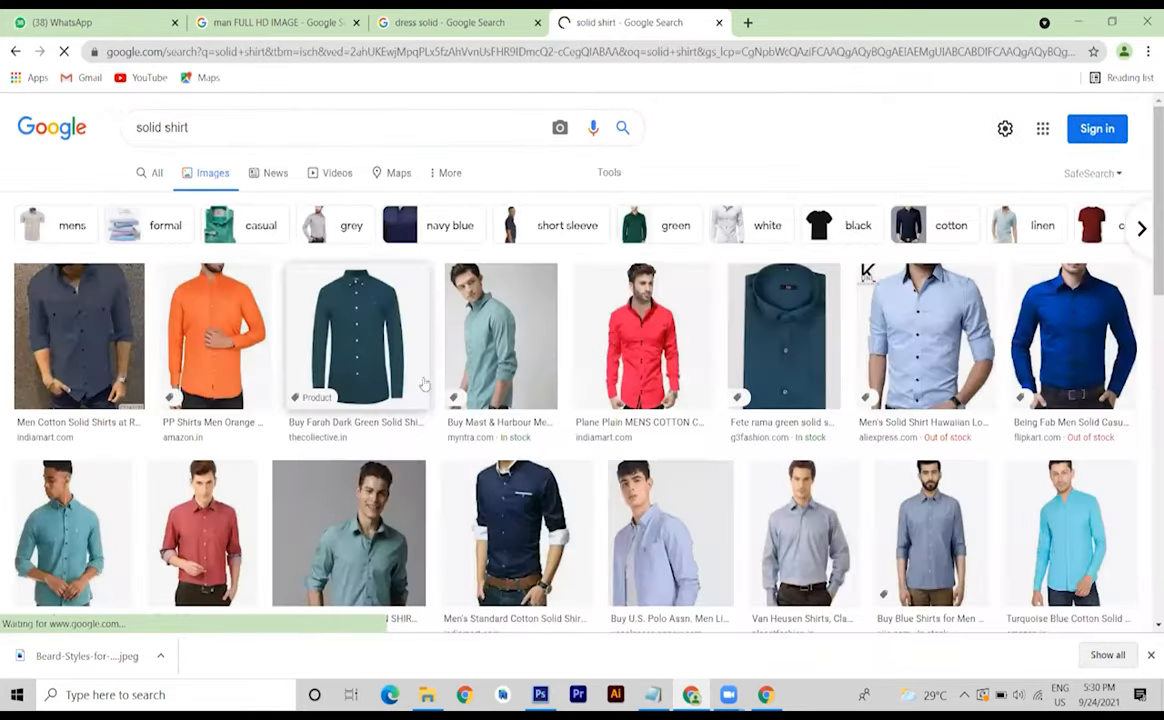
- Open the red men's cotton casual shirt image from IndiaMART and save it to the Desktop as mens-cotton-casual-solid-shirt-500x500
click(645, 370)
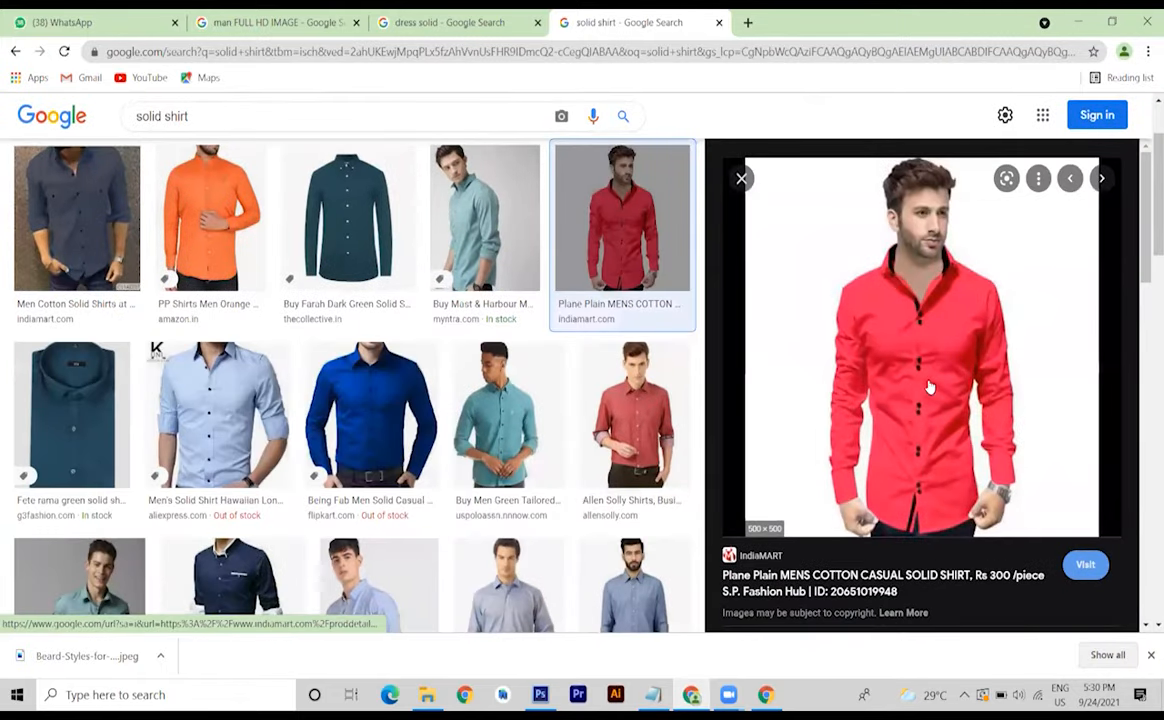
right_click(790, 287)
click(918, 495)
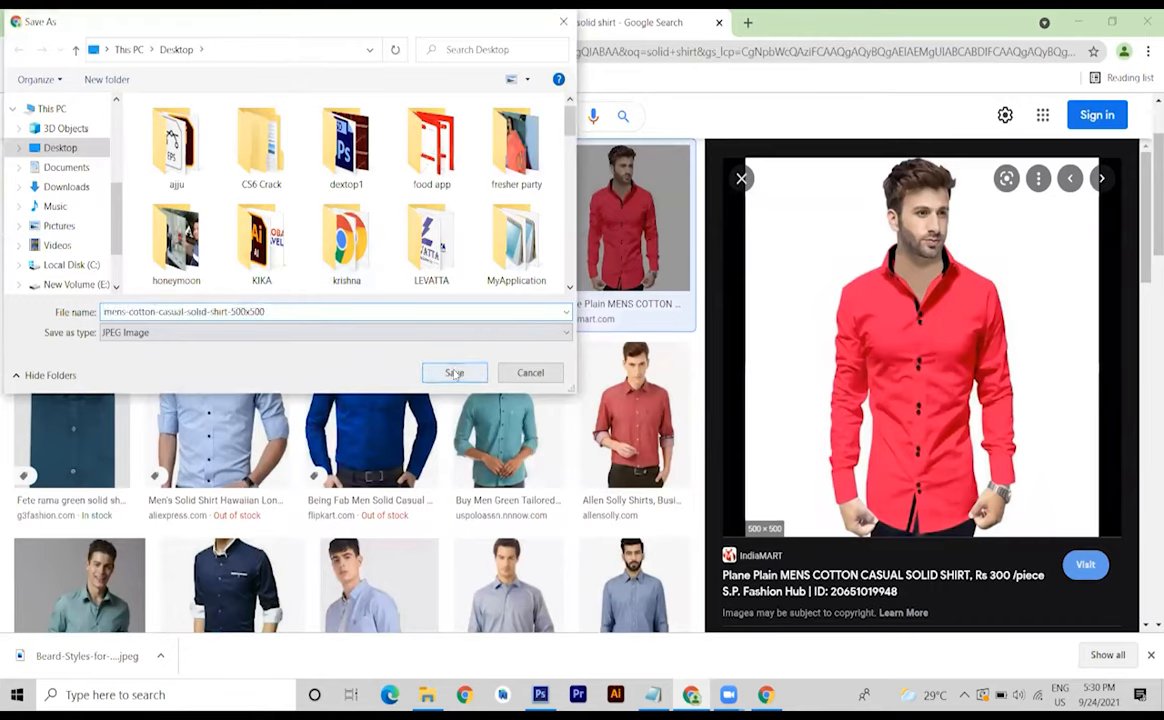
click(454, 373)
- Open the saved red shirt image from the Desktop in Photoshop and convert its background into the regular layer Layer 0
click(1113, 18)
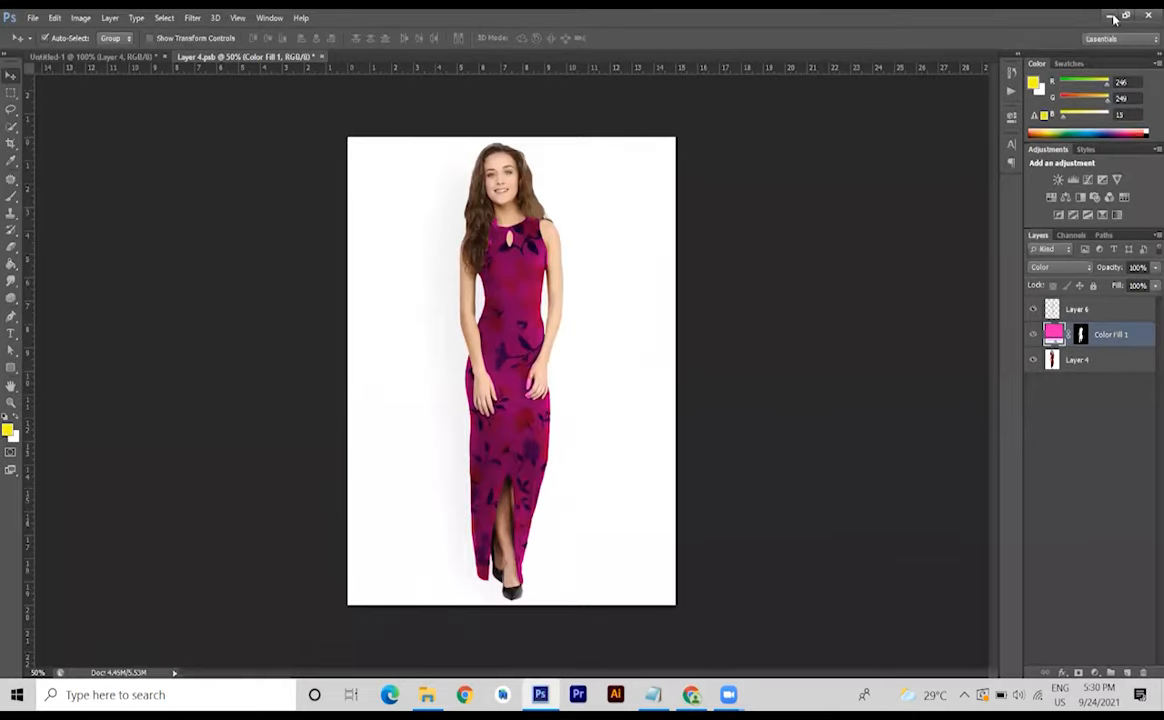
click(1113, 18)
drag(507, 622, 858, 64)
double_click(1144, 313)
click(681, 229)
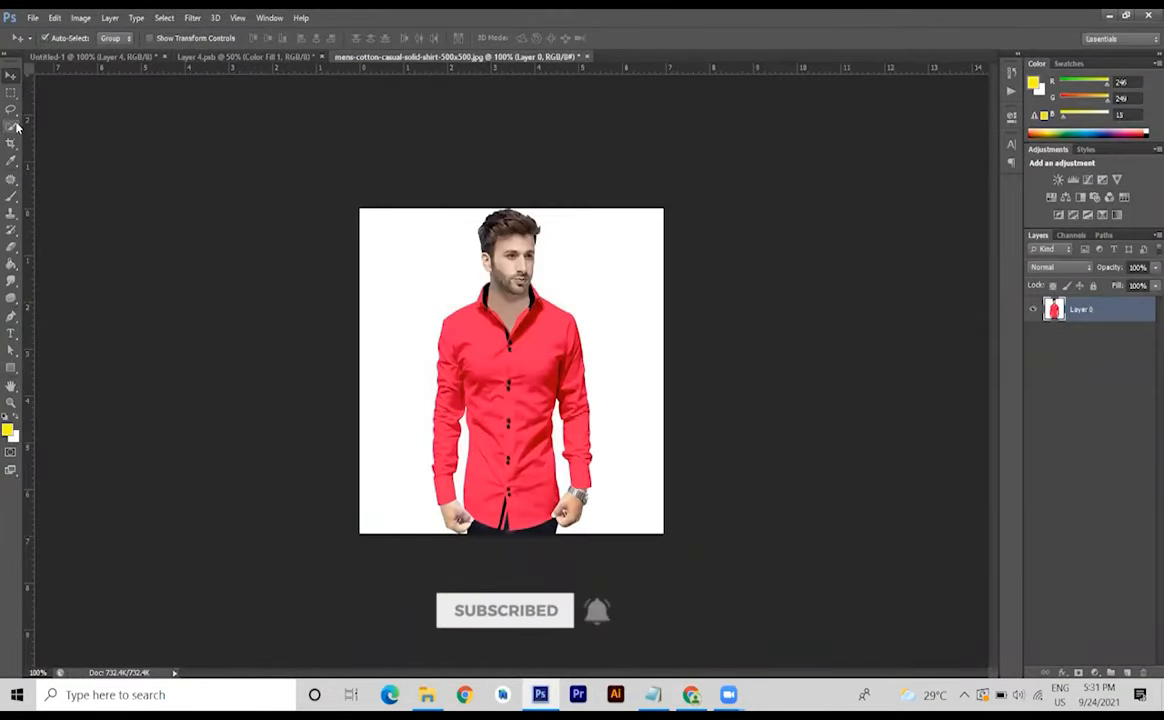
- Select the whole red shirt, including both sleeves and cuffs, by adding areas with the Quick Selection tool
right_click(12, 126)
click(70, 119)
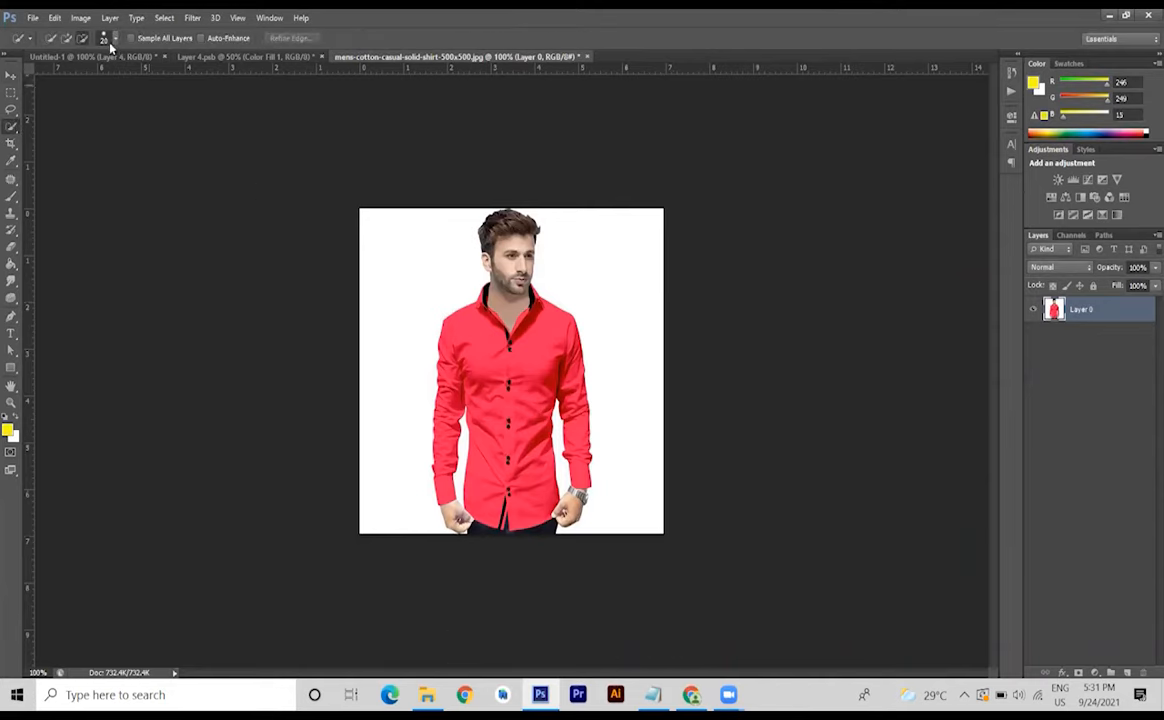
click(68, 38)
mouse_move(489, 426)
mouse_down()
mouse_move(479, 377)
mouse_move(450, 386)
mouse_up()
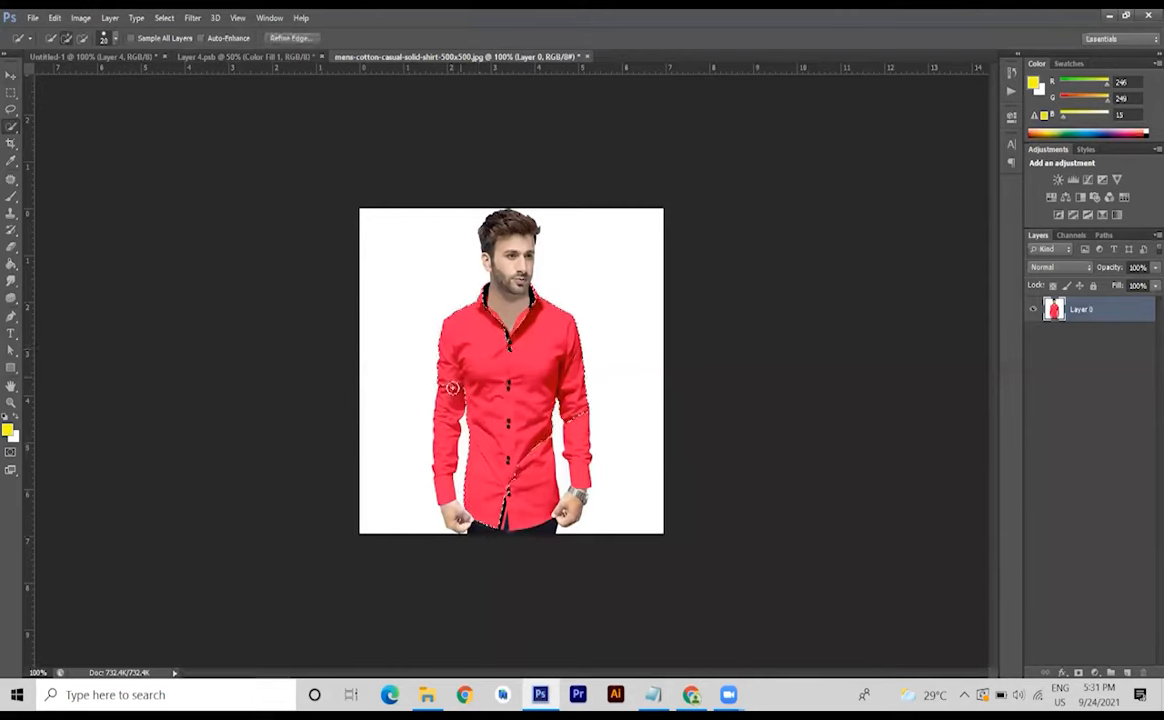
drag(444, 432, 446, 480)
drag(530, 451, 510, 496)
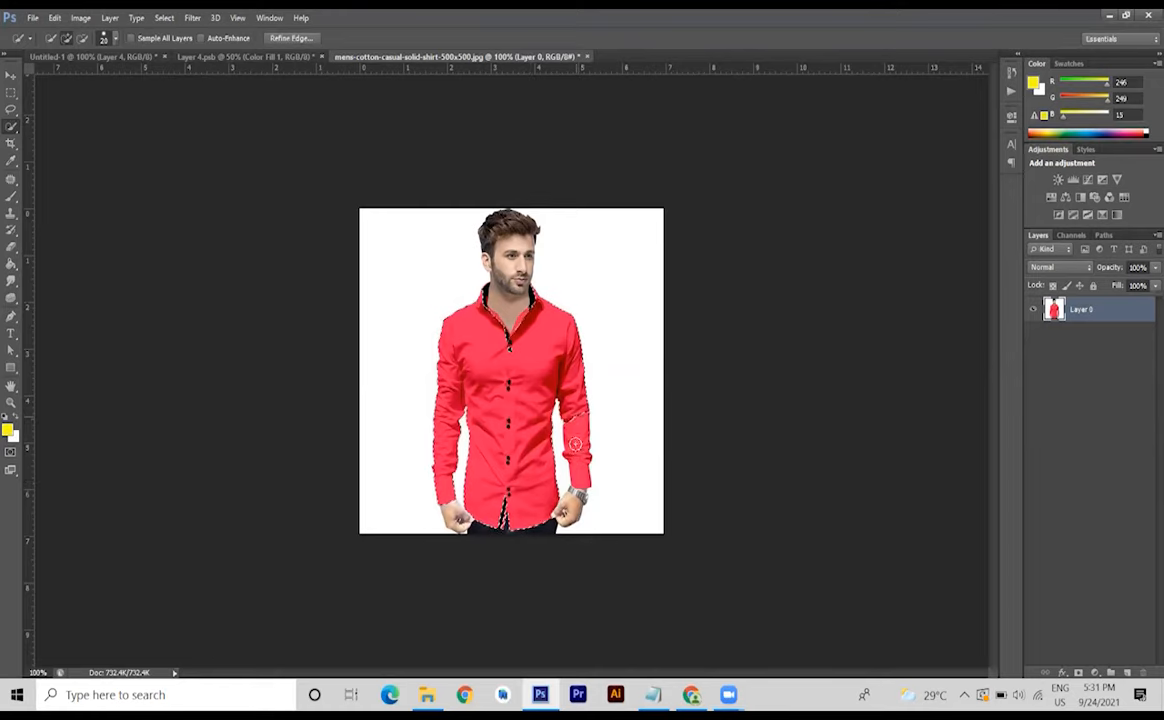
drag(575, 444, 577, 462)
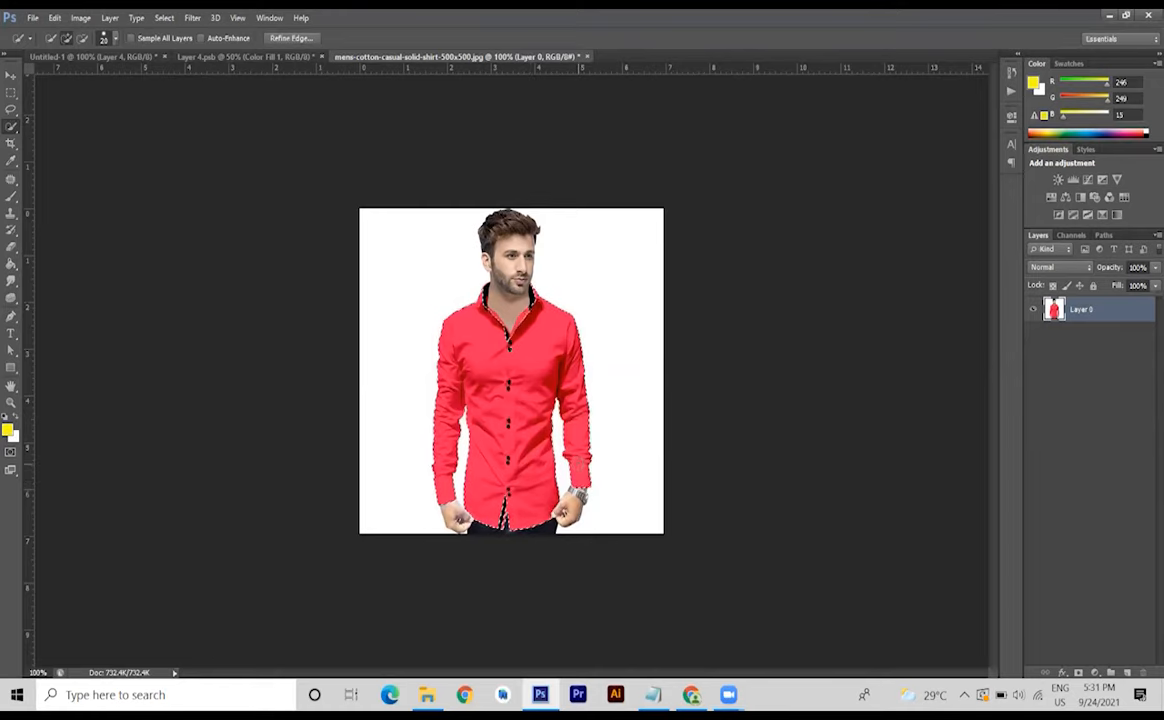
- Inspect the selection edges along the hem and collar, and refine the selection at the collar with a smaller Quick Selection brush
scroll(577, 462, up, 1)
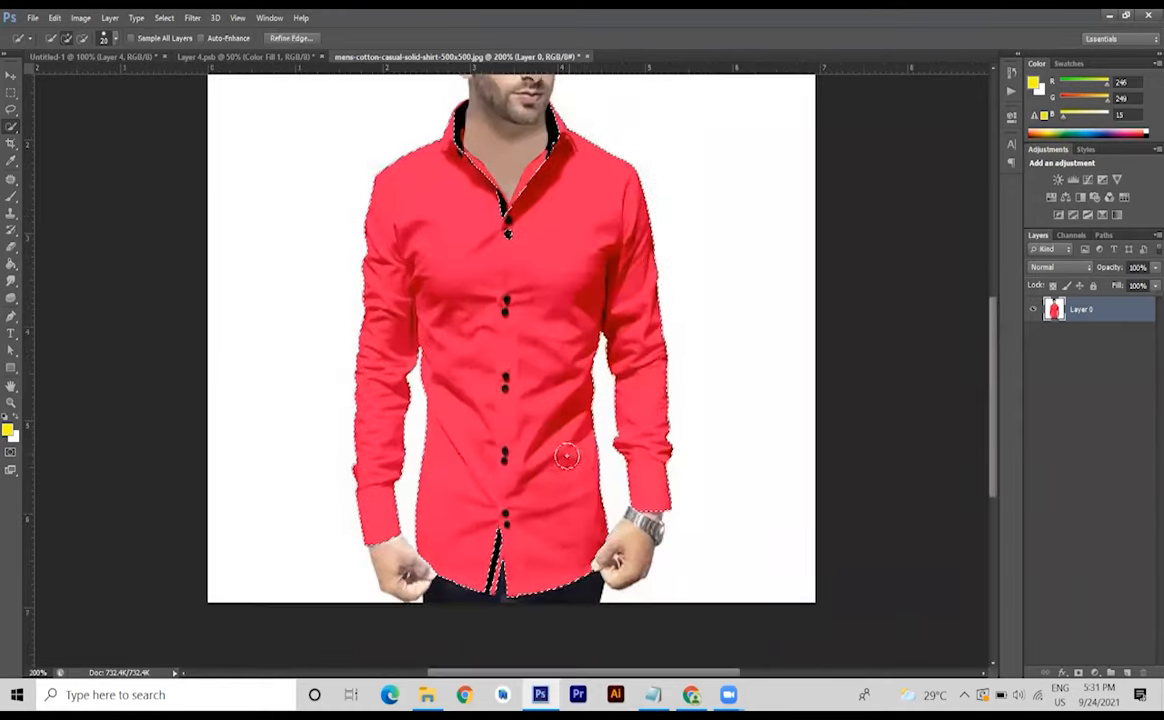
scroll(567, 456, down, 1)
click(84, 39)
key(ctrl+plus)
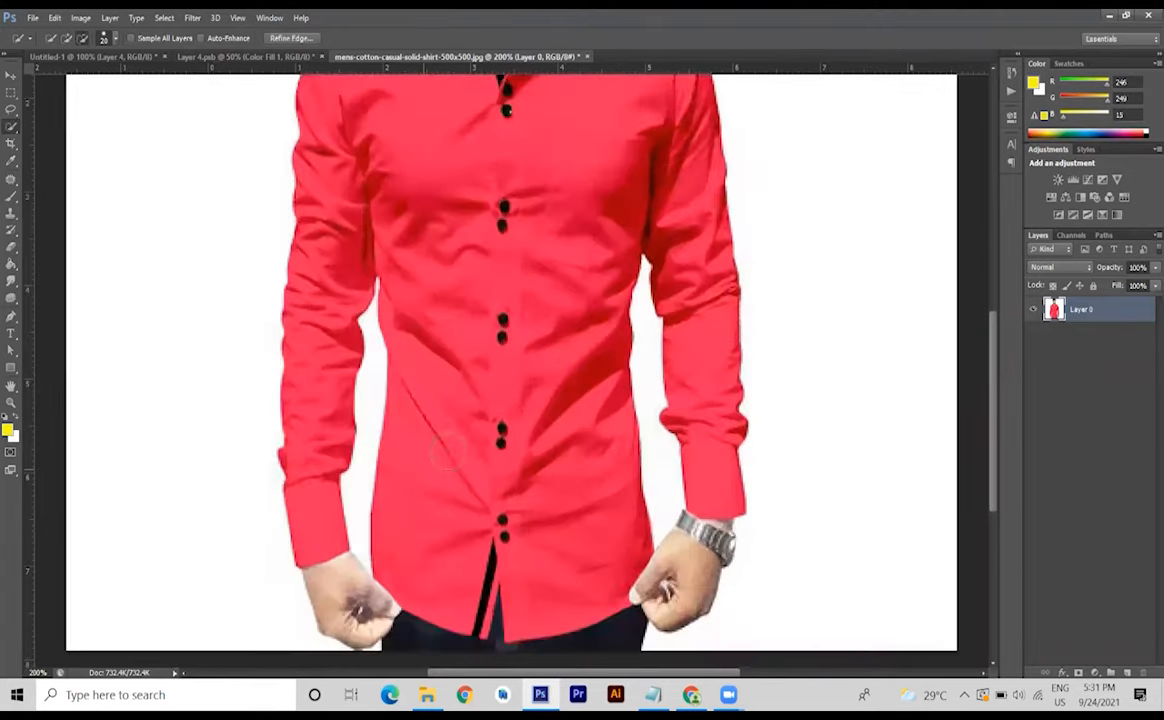
scroll(448, 452, down, 2)
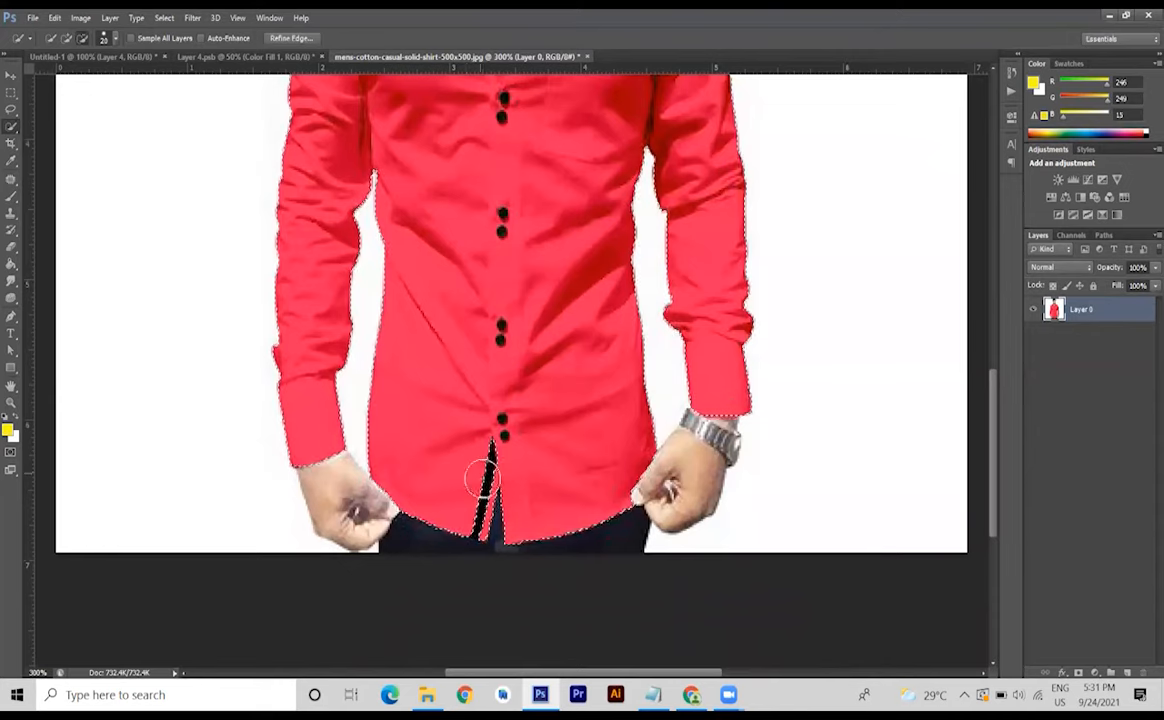
scroll(487, 500, up, 4)
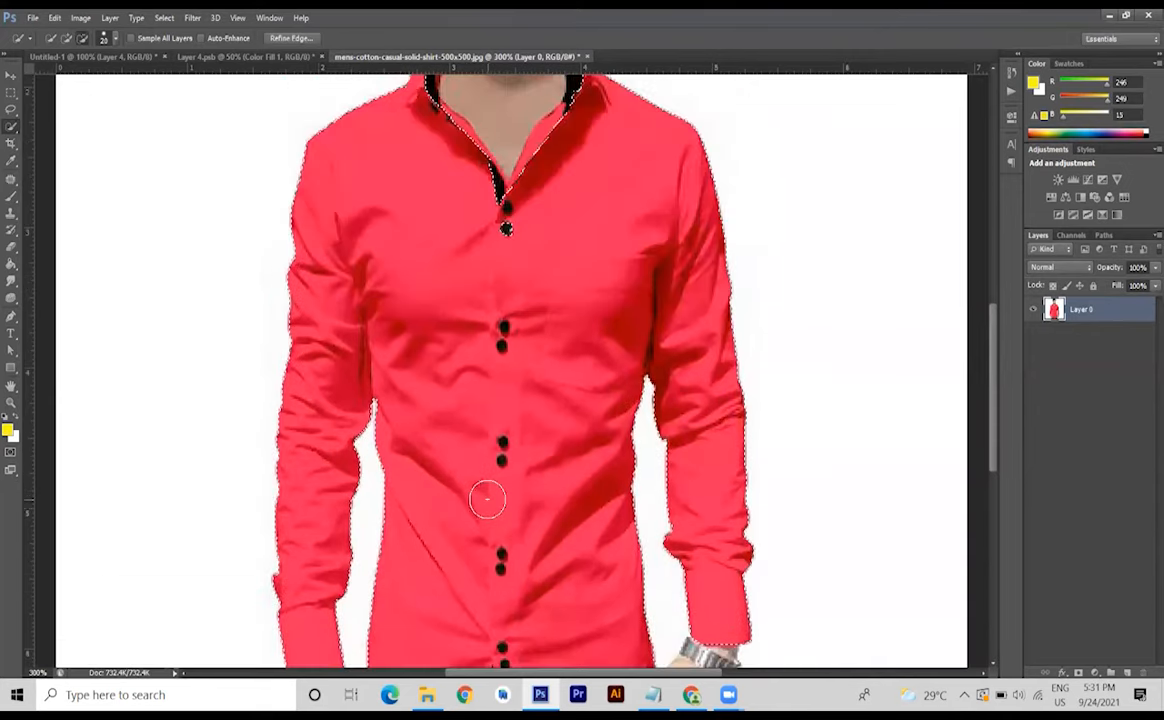
scroll(487, 500, up, 3)
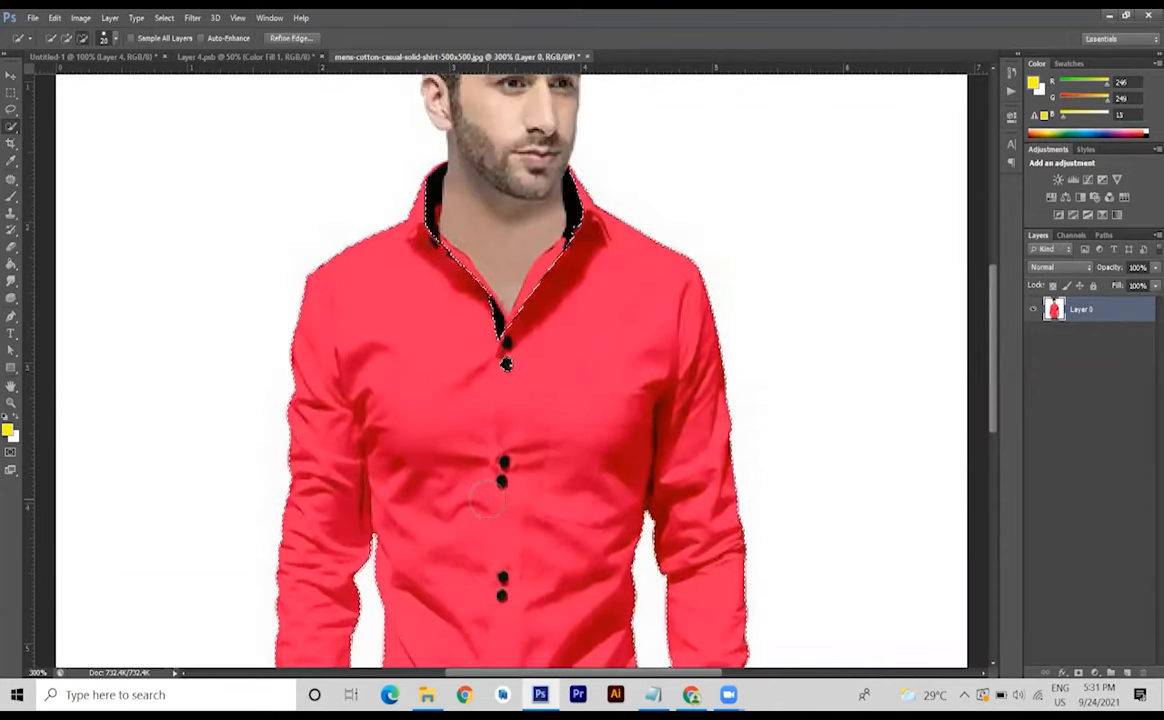
click(66, 38)
key([)
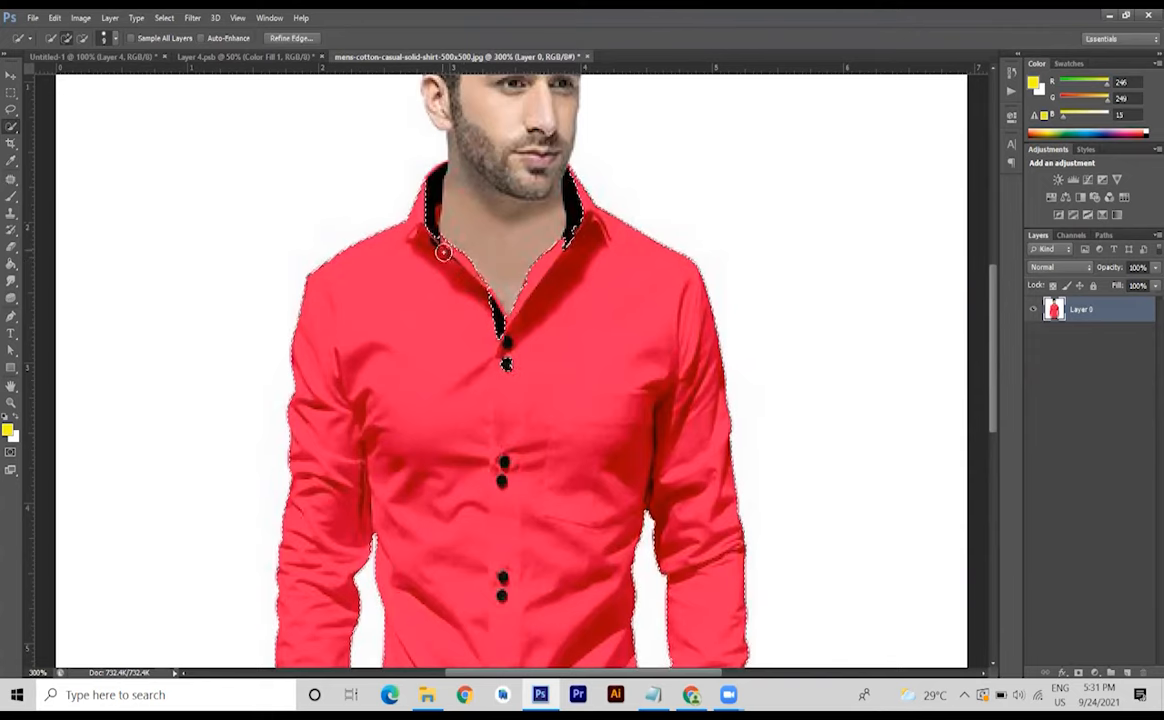
scroll(587, 231, down, 4)
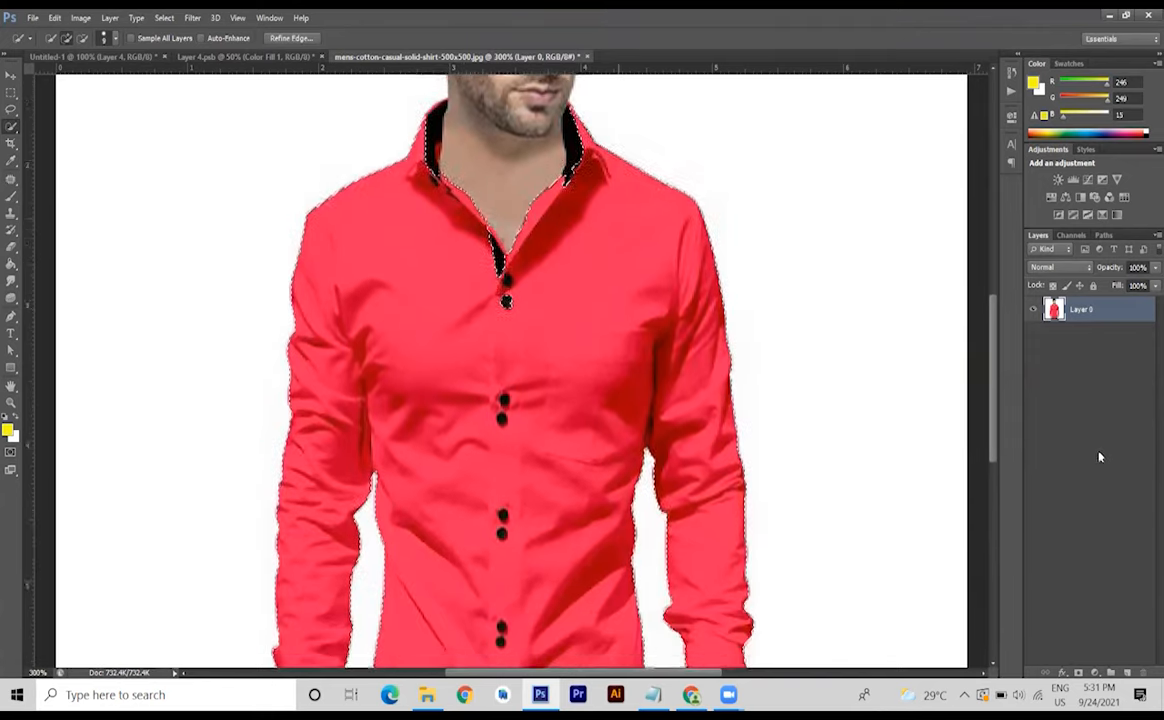
- Add a yellow Solid Color fill layer (f6f90f) over the selected shirt and set its blend mode to Color
click(1095, 672)
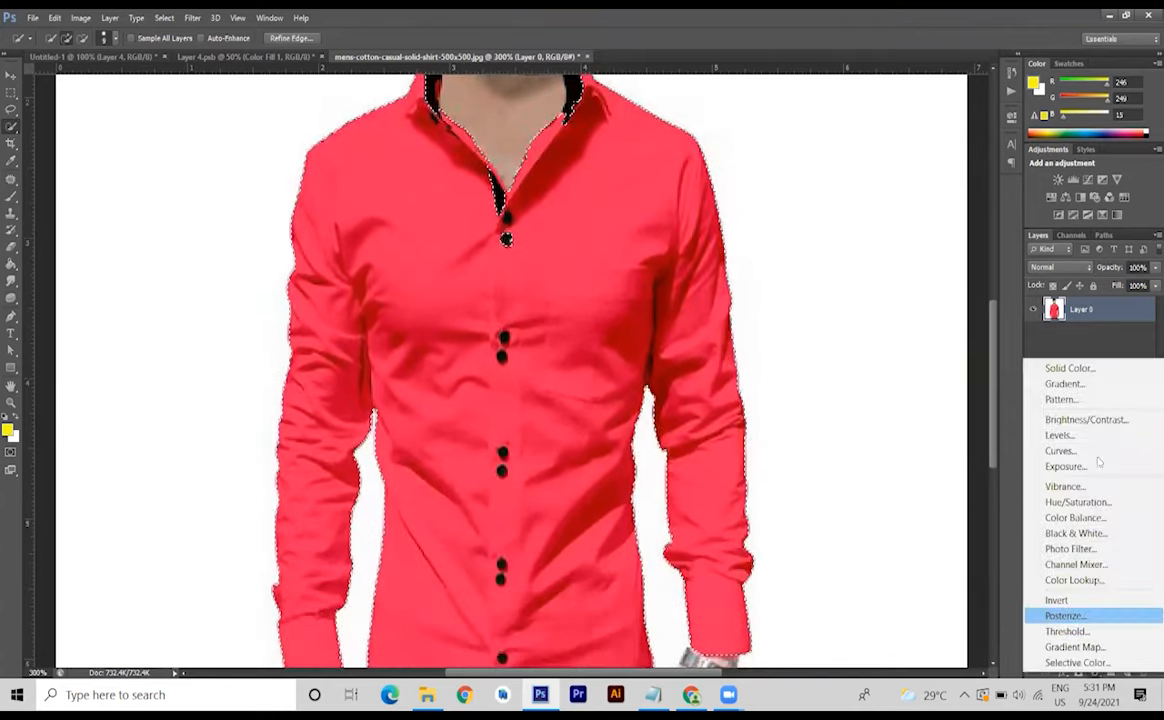
click(1092, 372)
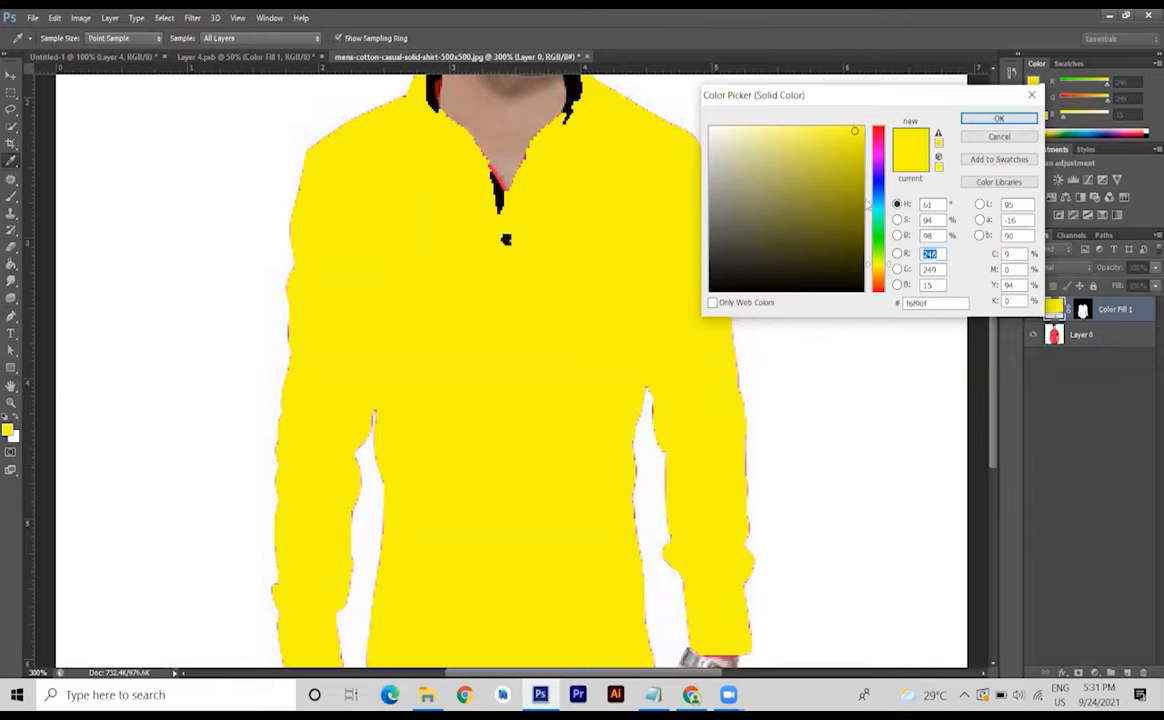
click(998, 118)
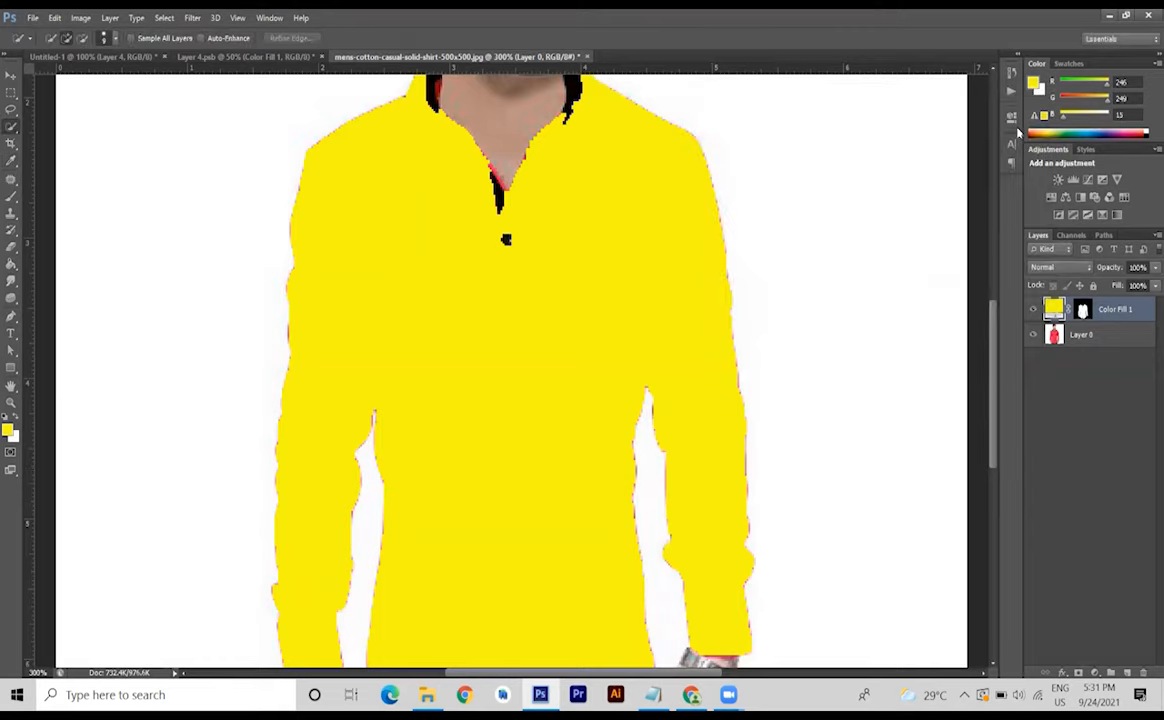
click(1088, 272)
click(1062, 668)
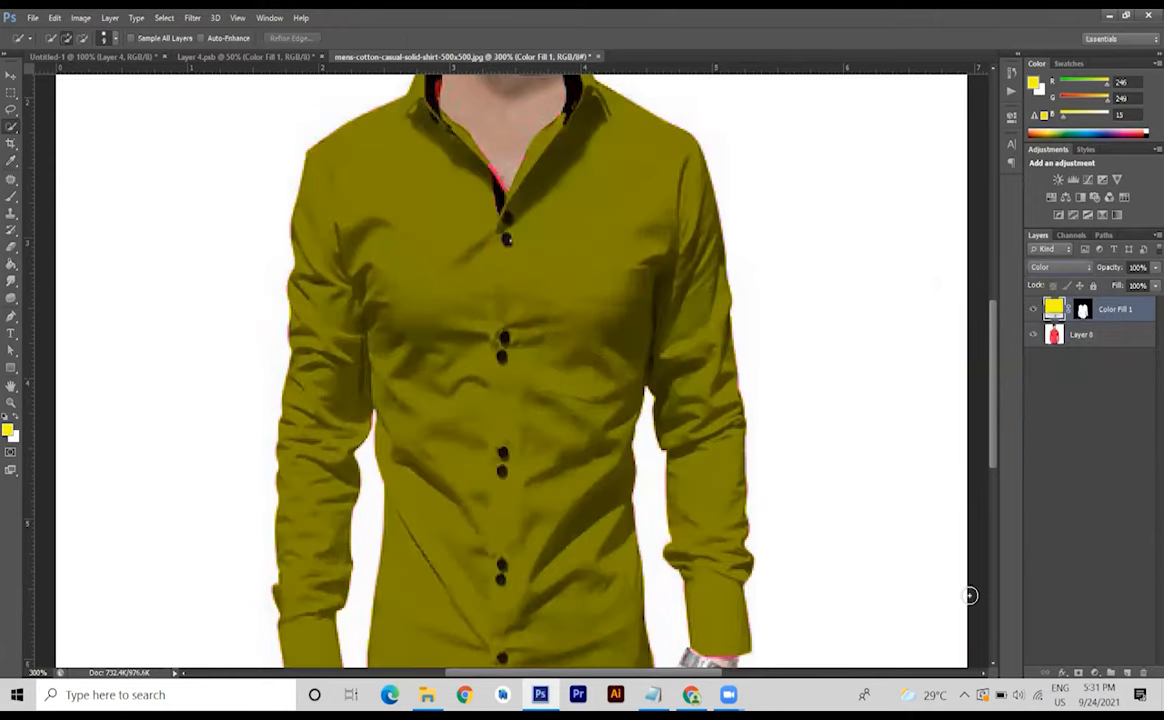
scroll(969, 595, down, 4)
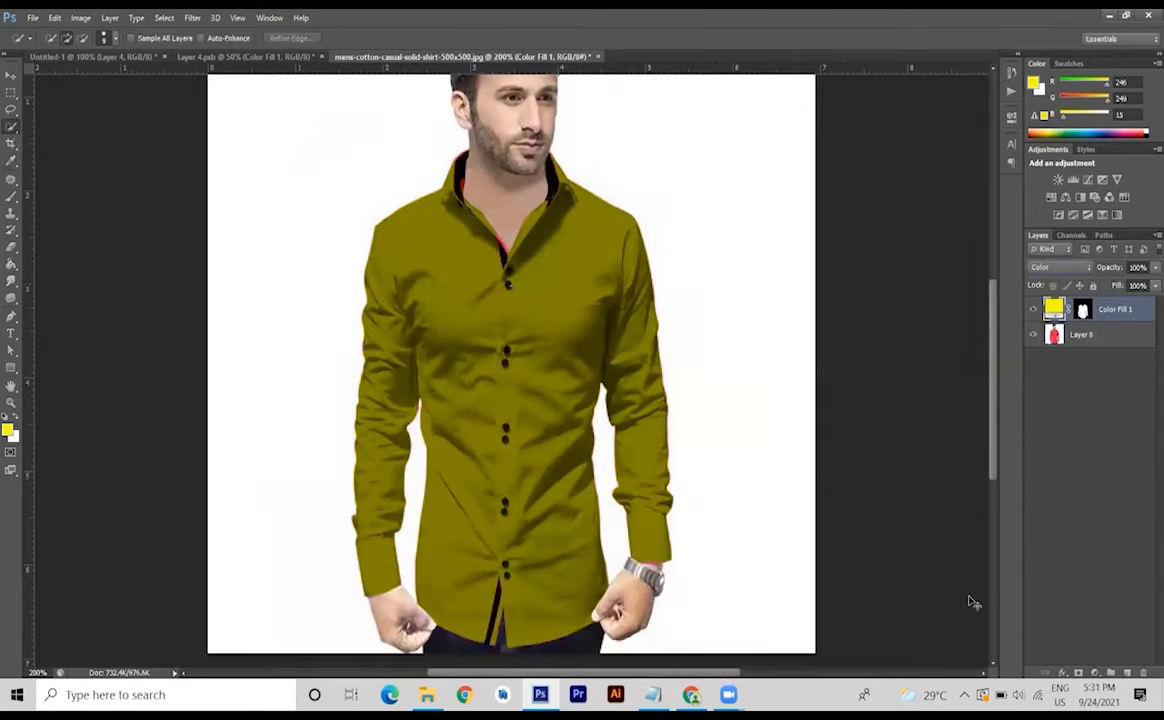
scroll(969, 595, up, 1)
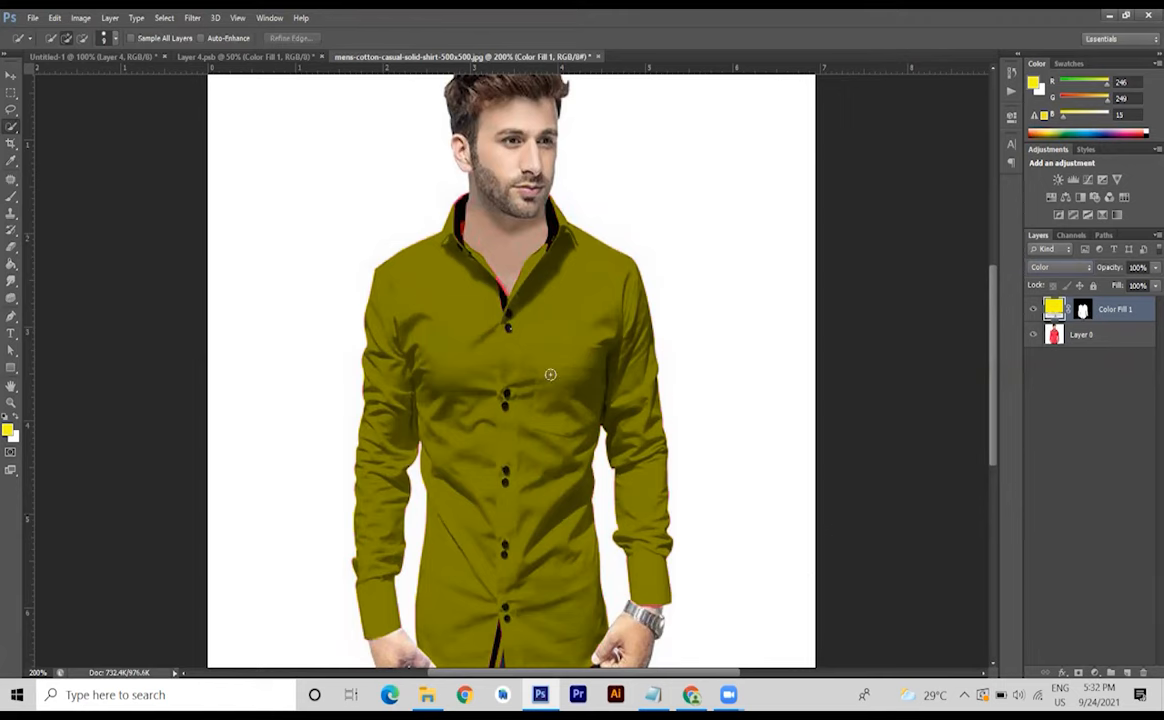
- Switch to Chrome and search Google Images for "check pattern" to find a navy, cream and red plaid for the shirt
key(alt+Tab)
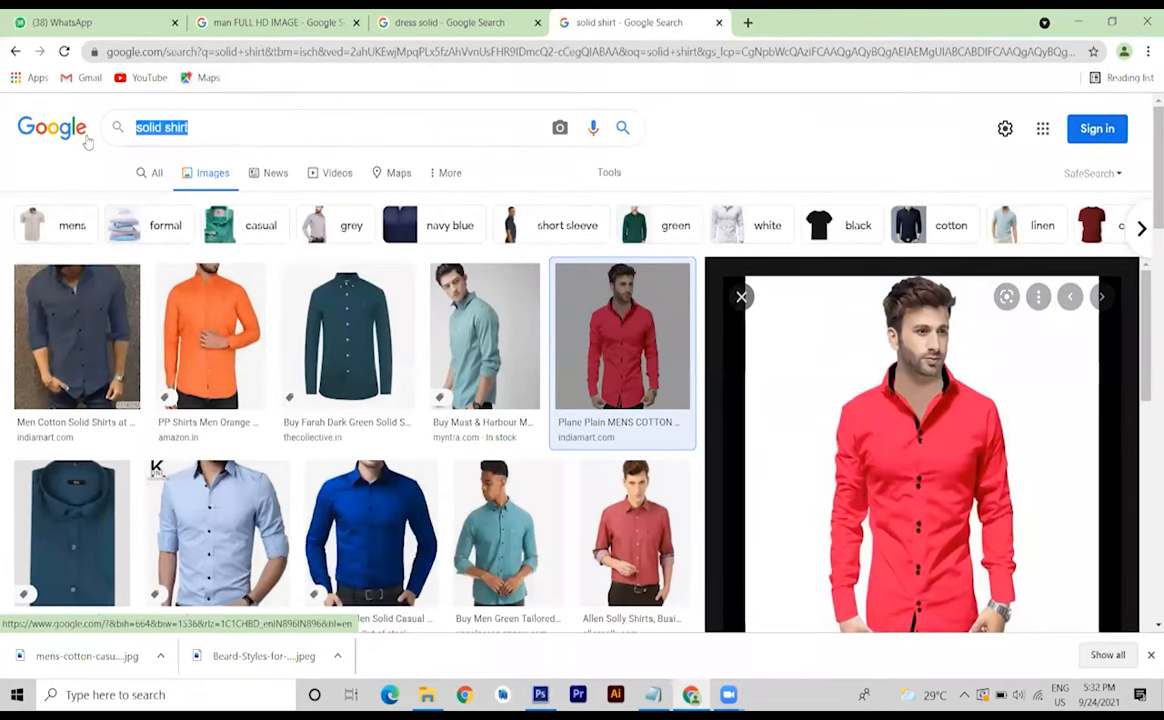
key(BackSpace)
text(check pattern)
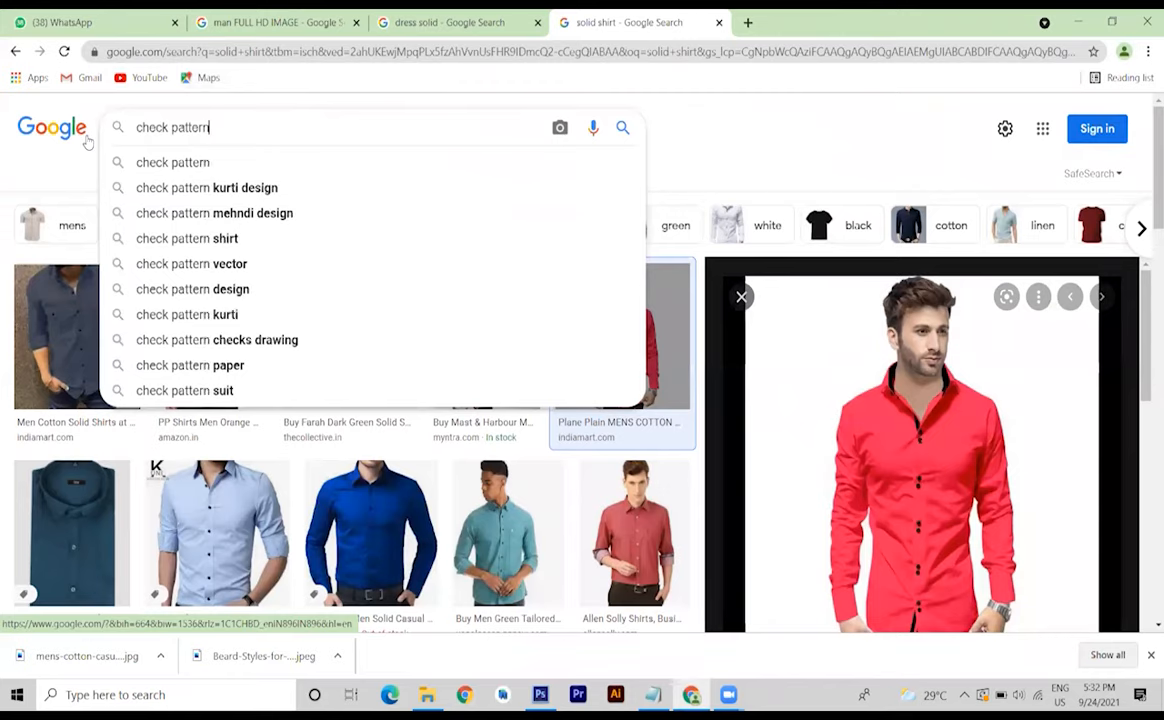
key(Return)
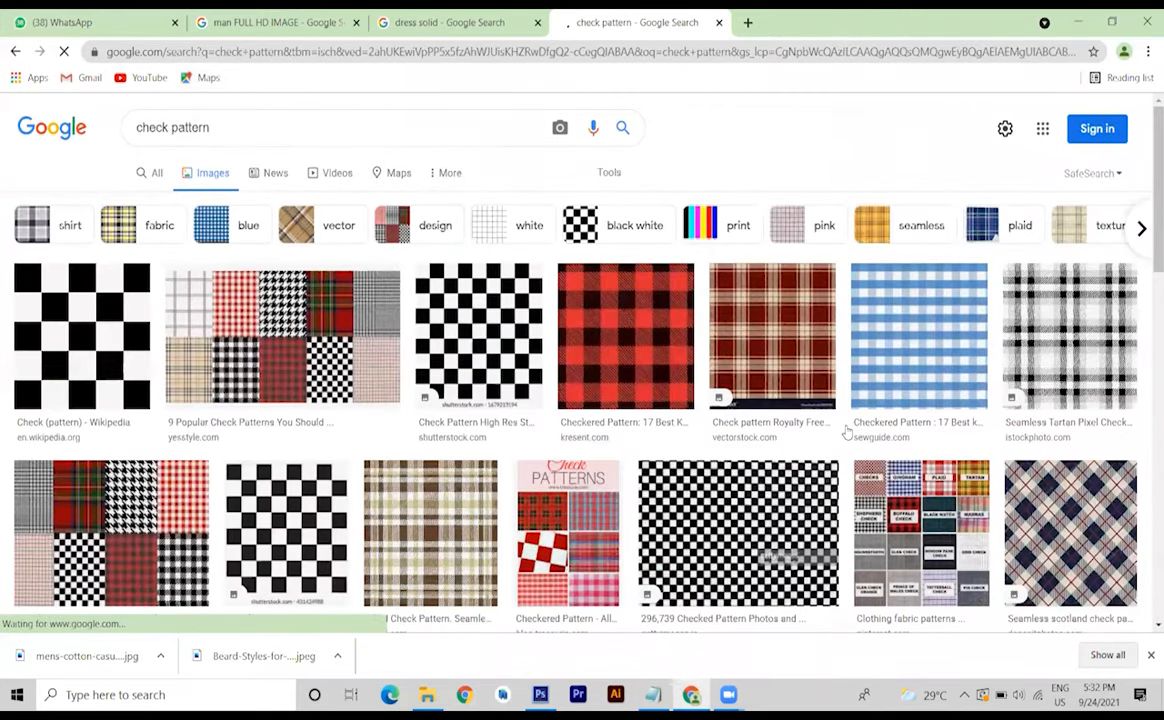
scroll(983, 251, down, 4)
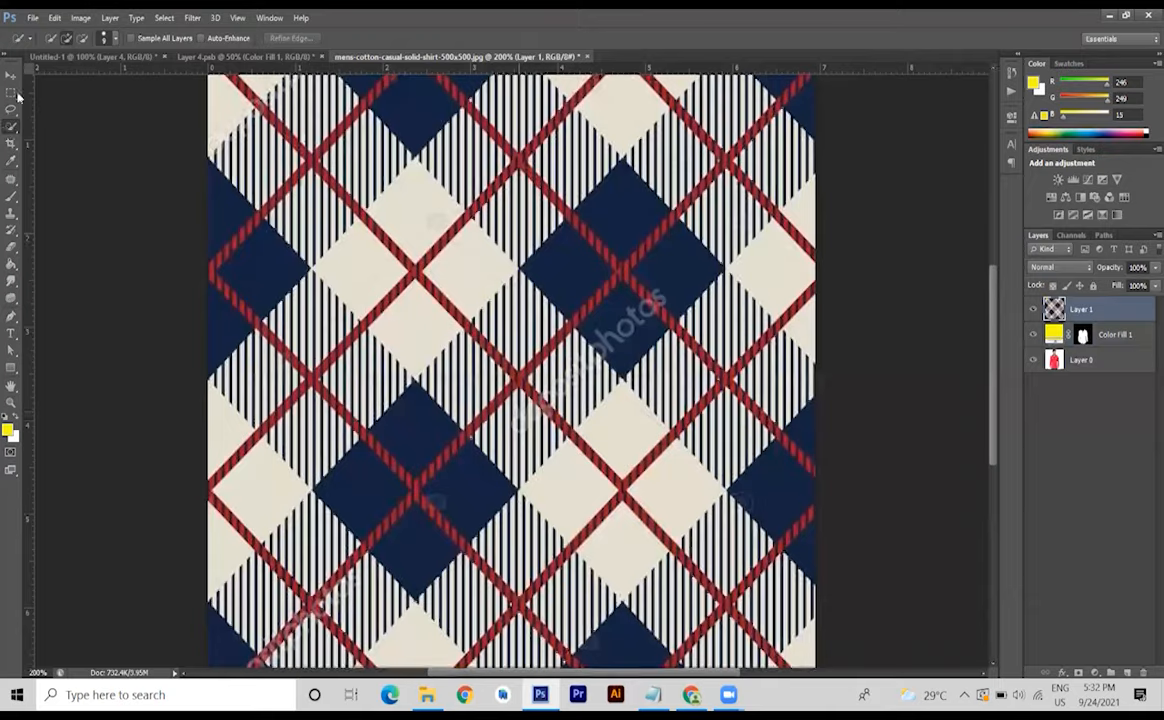
- Scale the plaid pattern on Layer 1 proportionally to about 41% and position it over the man's whole shirt
key(ctrl+minus)
key(v)
key(ctrl+t)
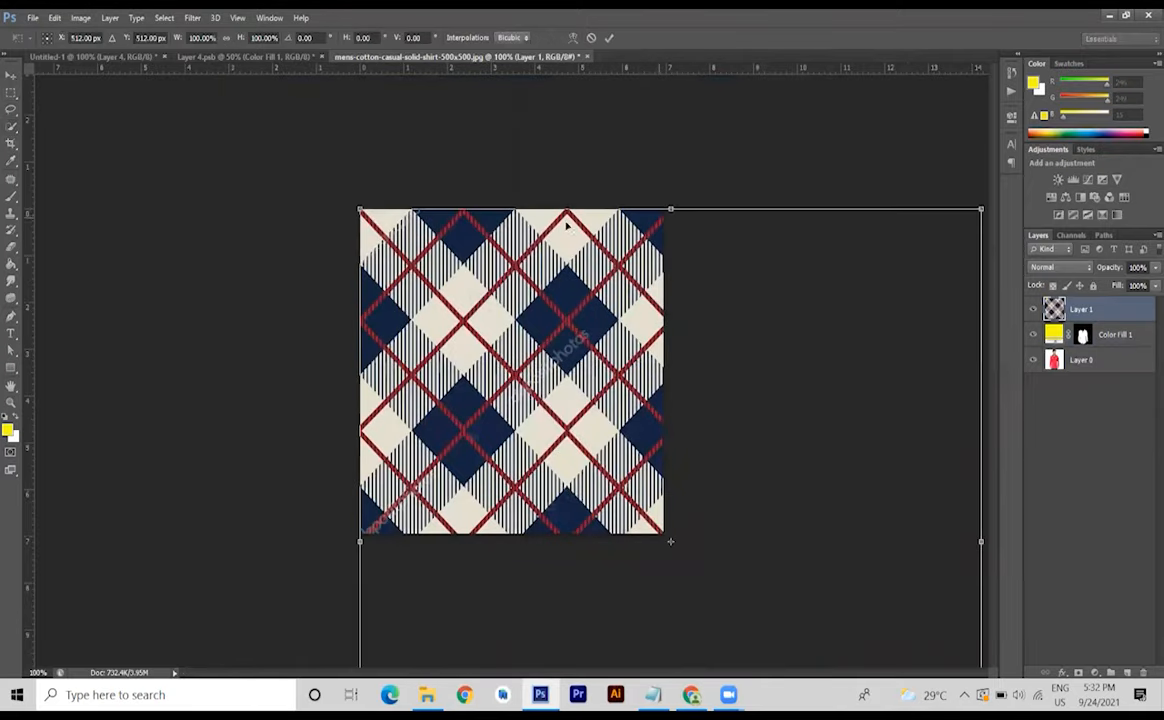
drag(360, 209, 530, 400)
drag(630, 469, 485, 350)
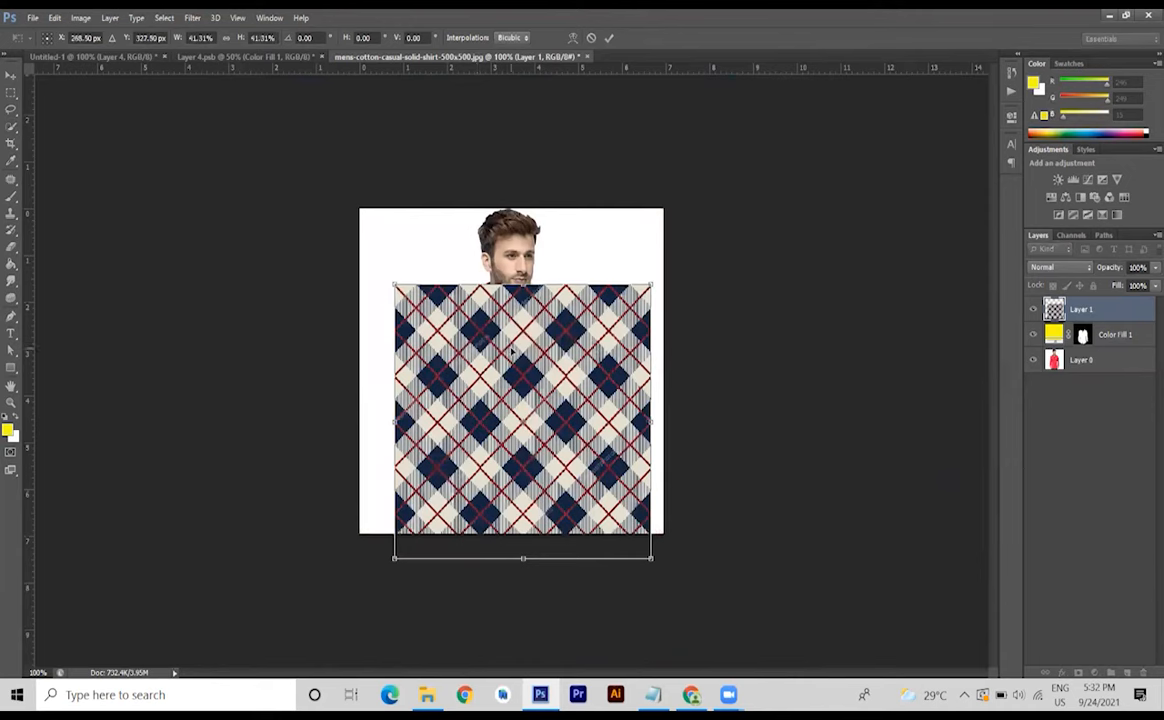
key(Return)
drag(503, 352, 500, 315)
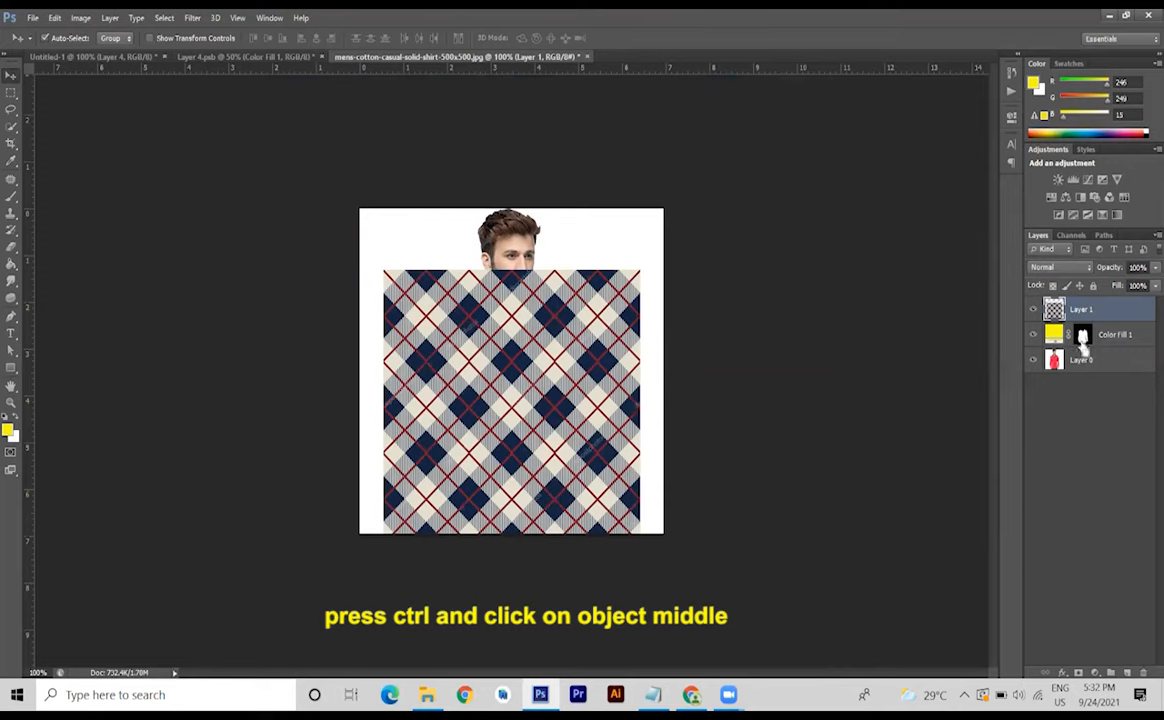
- Copy the shirt-shaped part of the plaid to a new layer, using the Color Fill 1 mask as selection, and hide Layer 1
ctrl+click(1083, 338)
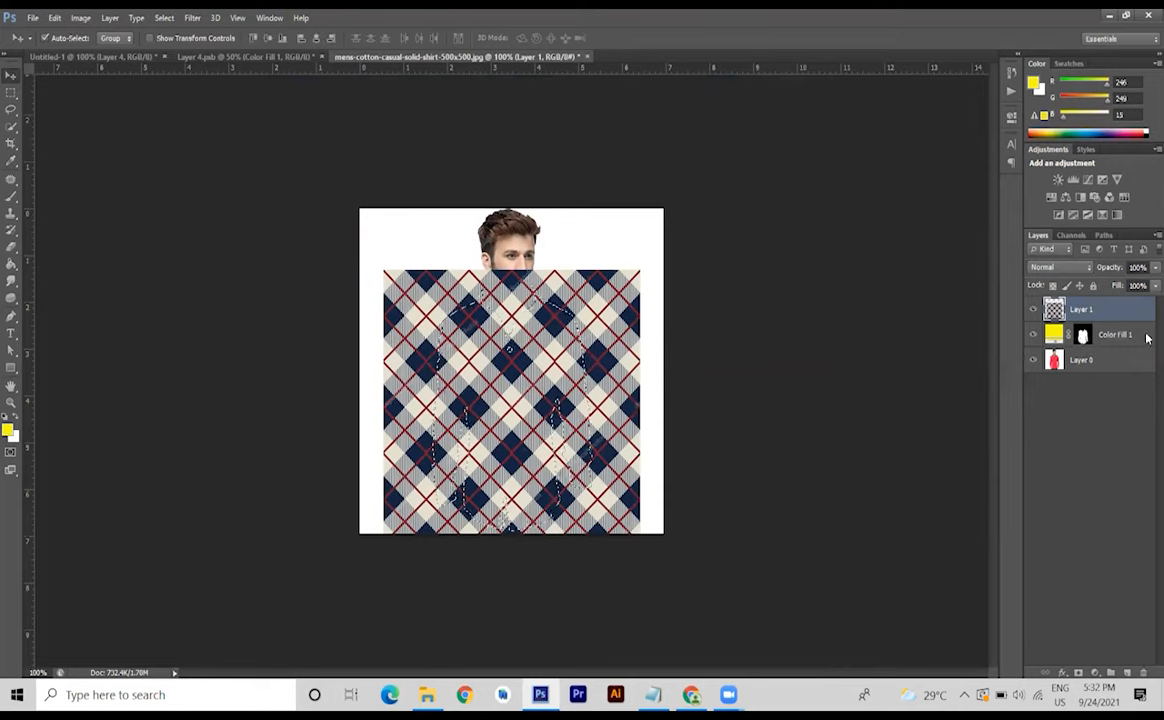
key(ctrl+j)
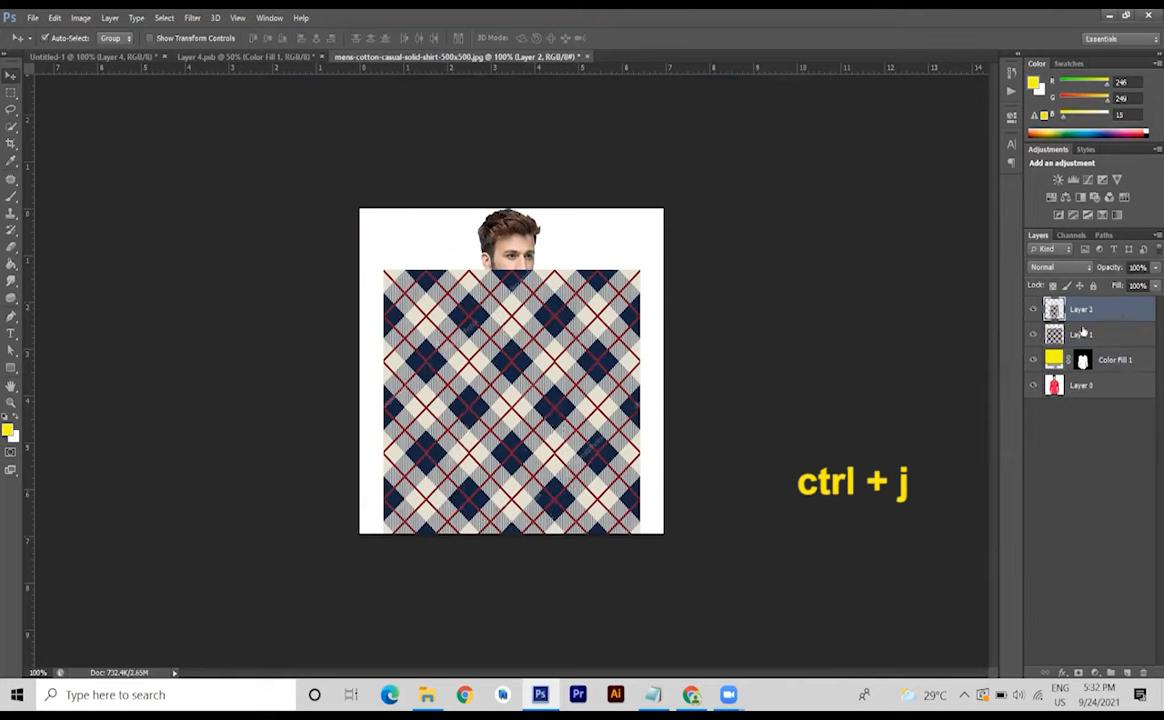
click(1033, 334)
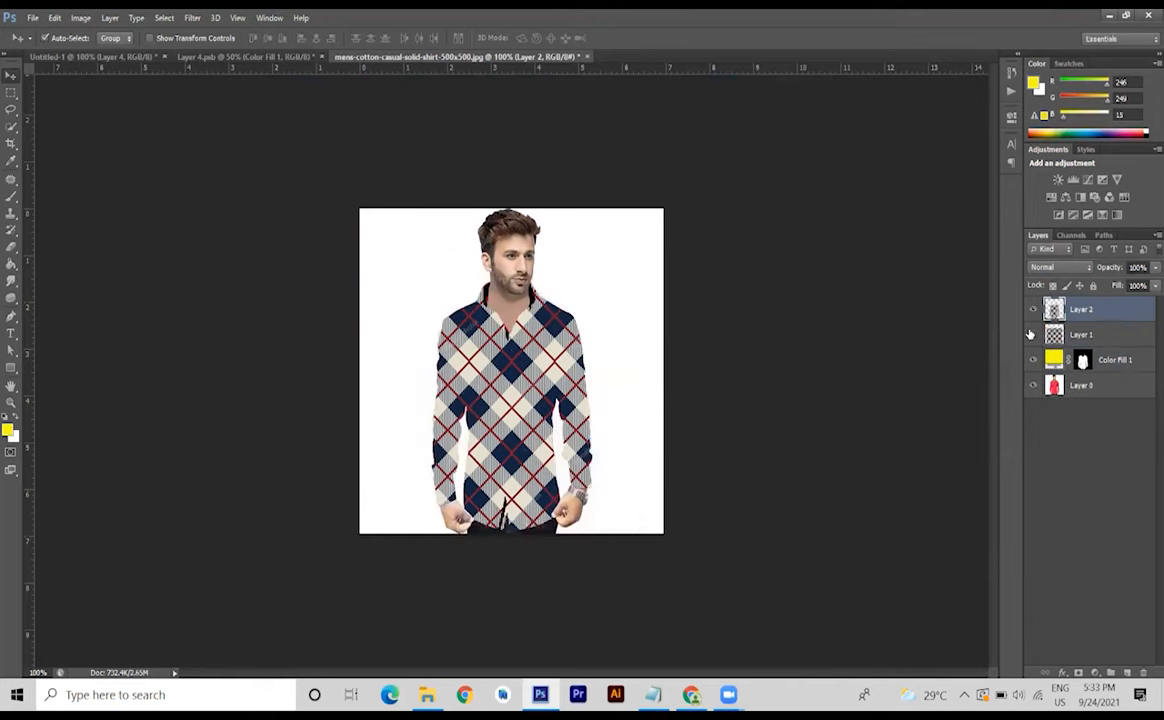
- Set the blend mode of the shirt-shaped plaid layer to Multiply
click(1055, 270)
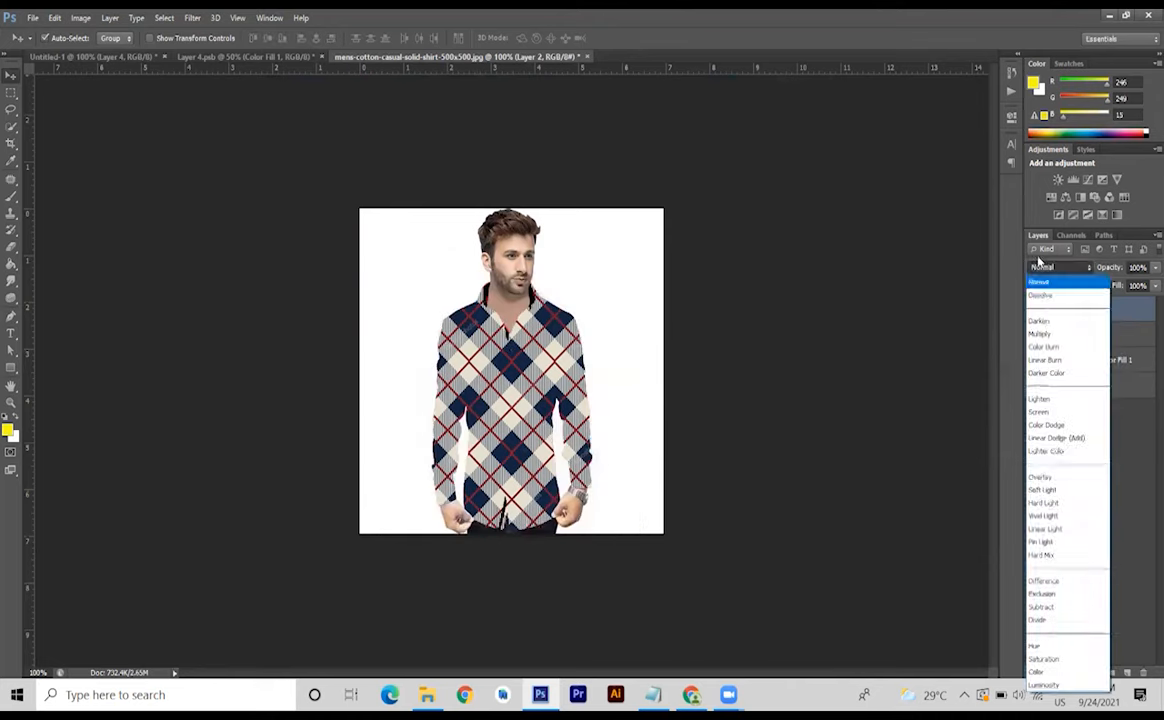
click(1043, 318)
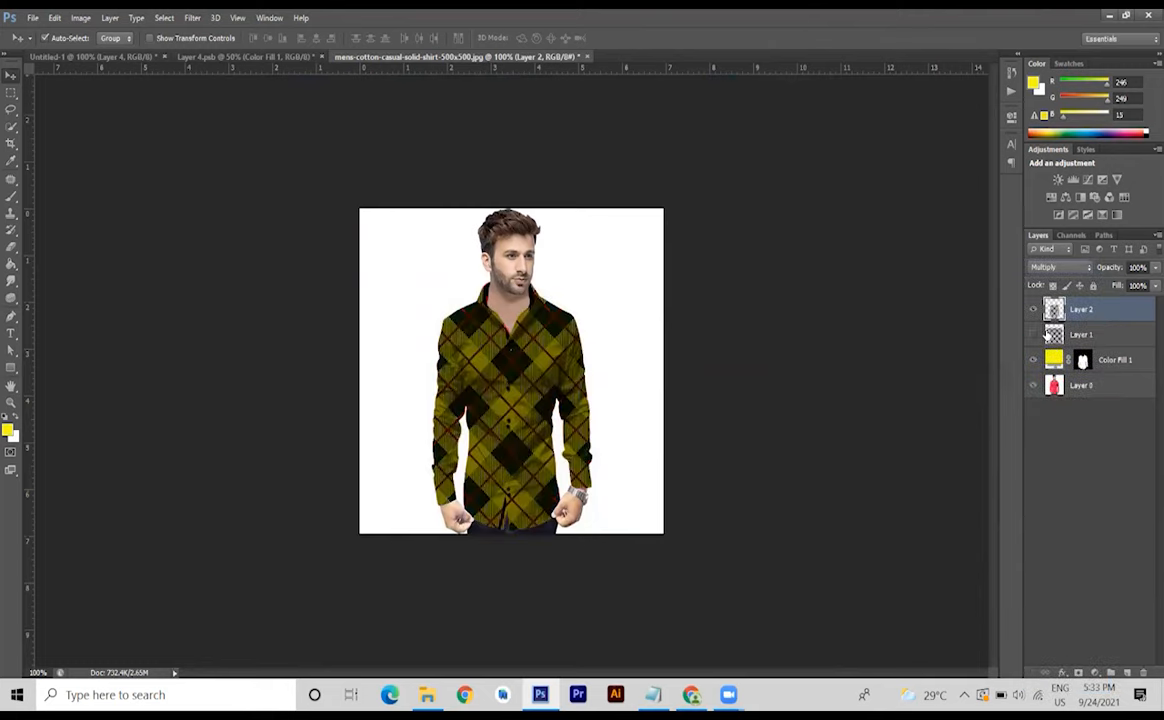